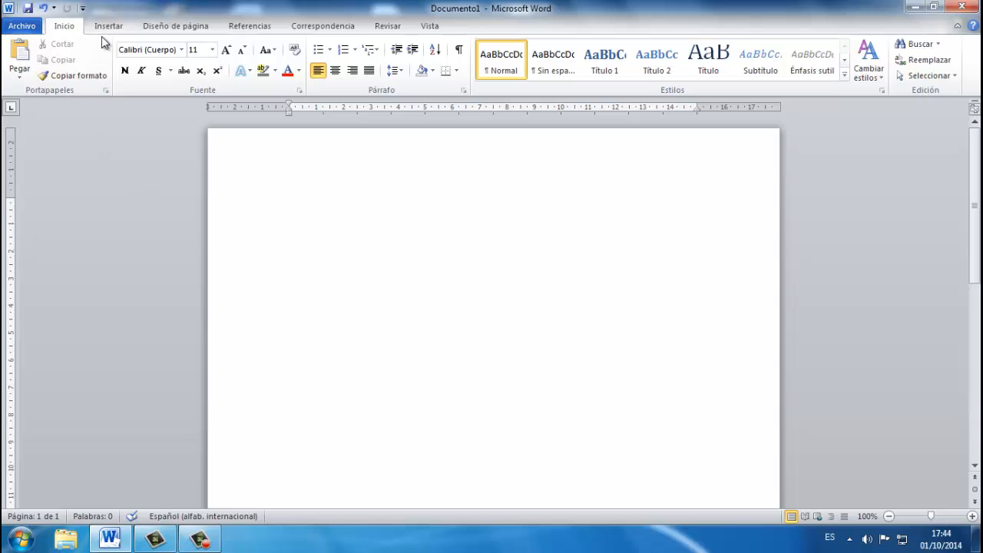
Step: Insert a table with three columns and three rows at the start of the blank document
click(106, 28)
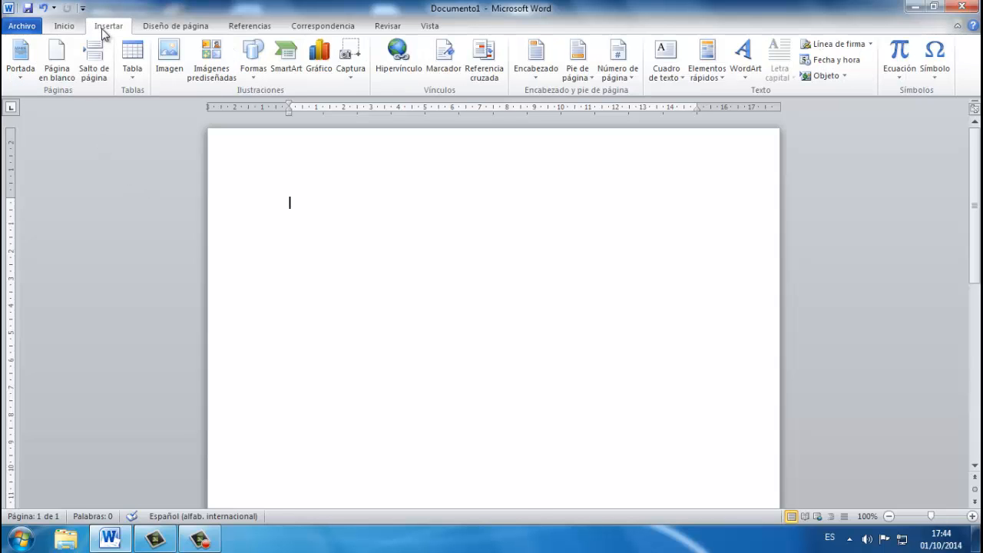
click(133, 79)
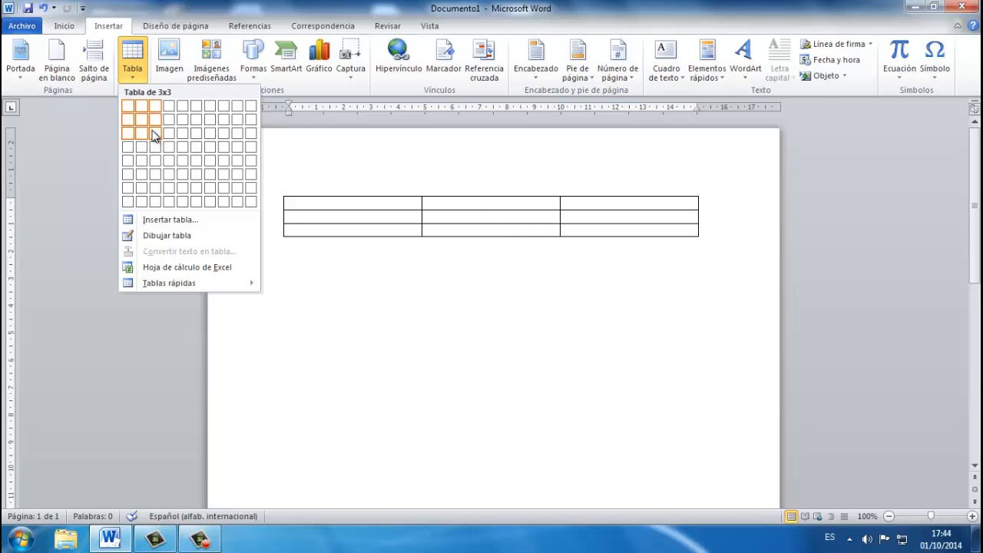
click(154, 133)
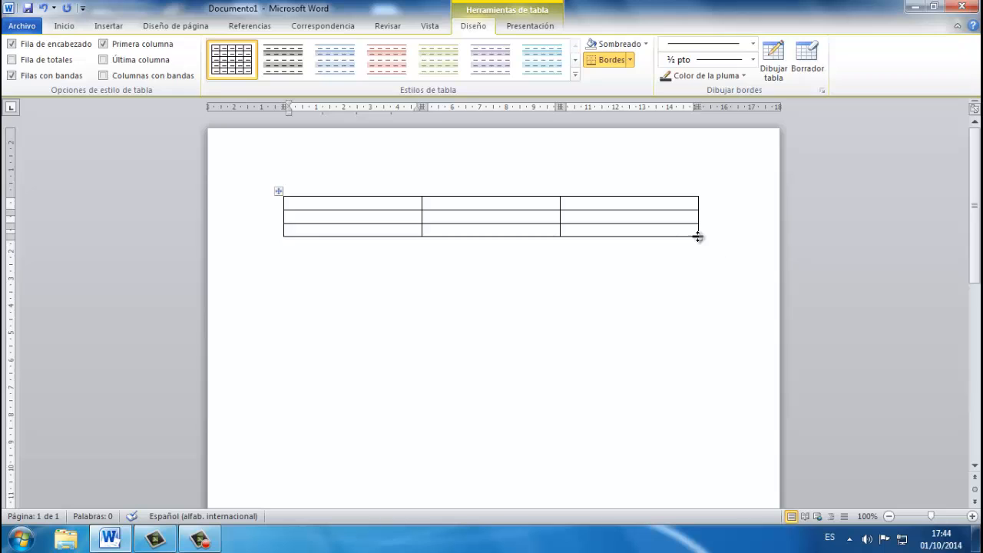
Step: Enlarge the whole table downward, then make its first row taller and its second row shorter
drag(699, 238, 709, 335)
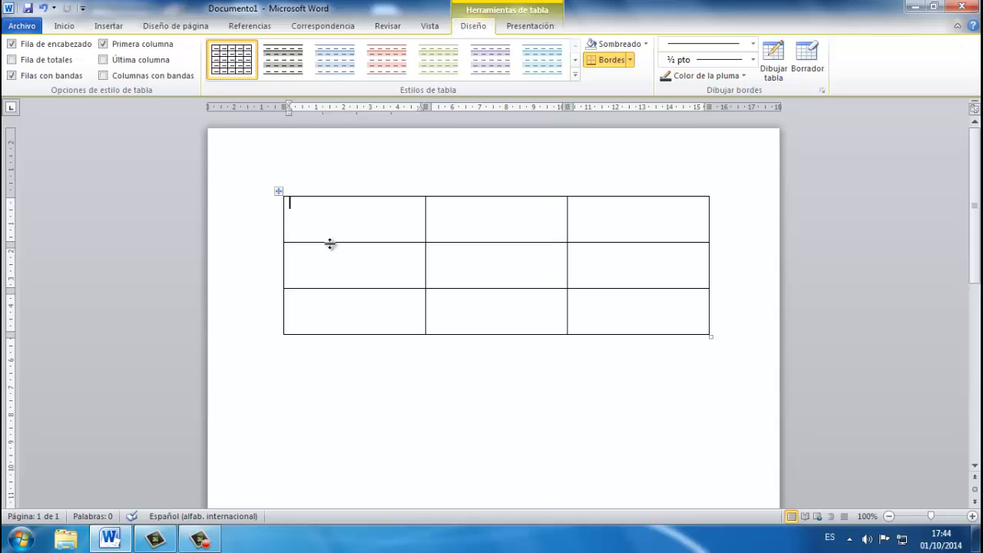
drag(329, 243, 337, 267)
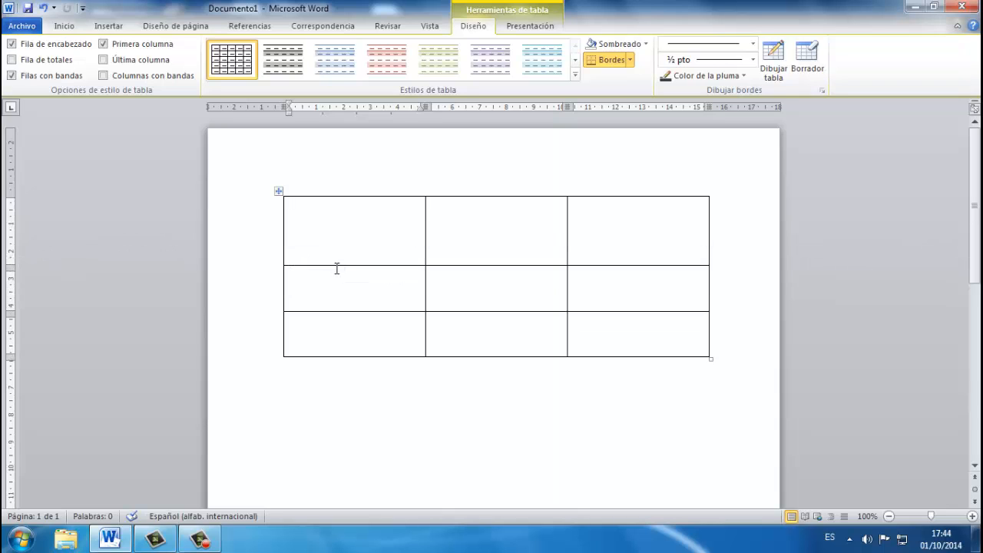
drag(341, 311, 335, 284)
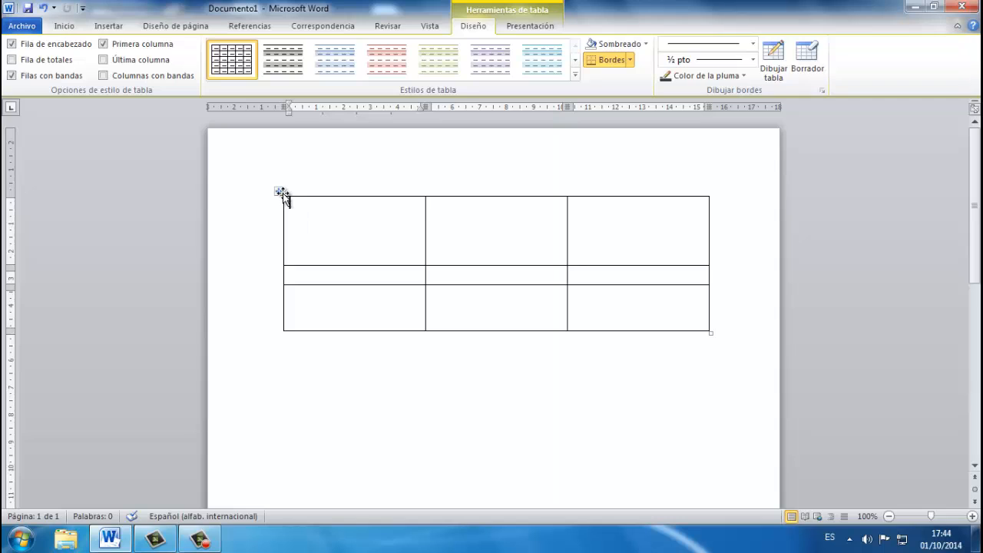
Step: Distribute all three rows of the table evenly so they share the same height
click(278, 193)
click(319, 230)
drag(434, 212, 612, 301)
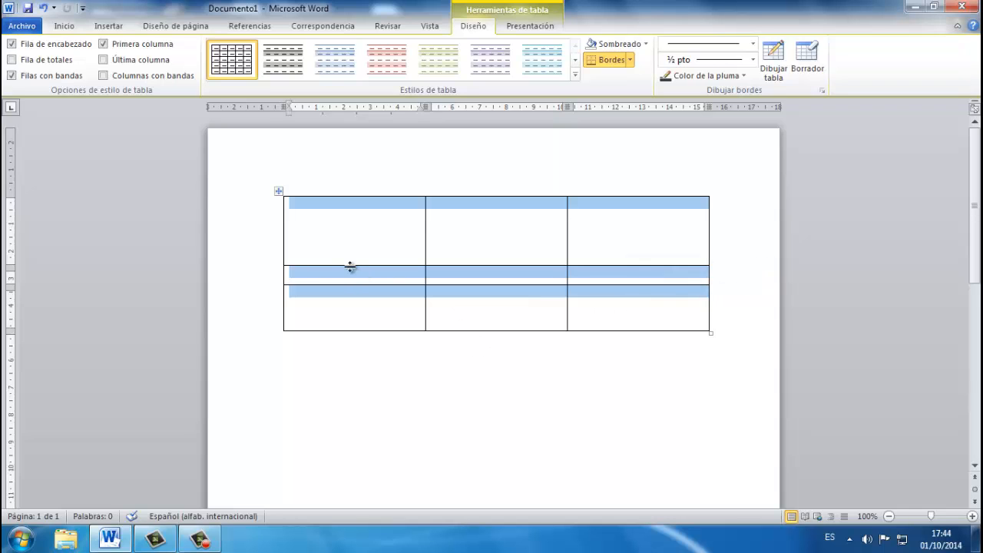
right_click(352, 211)
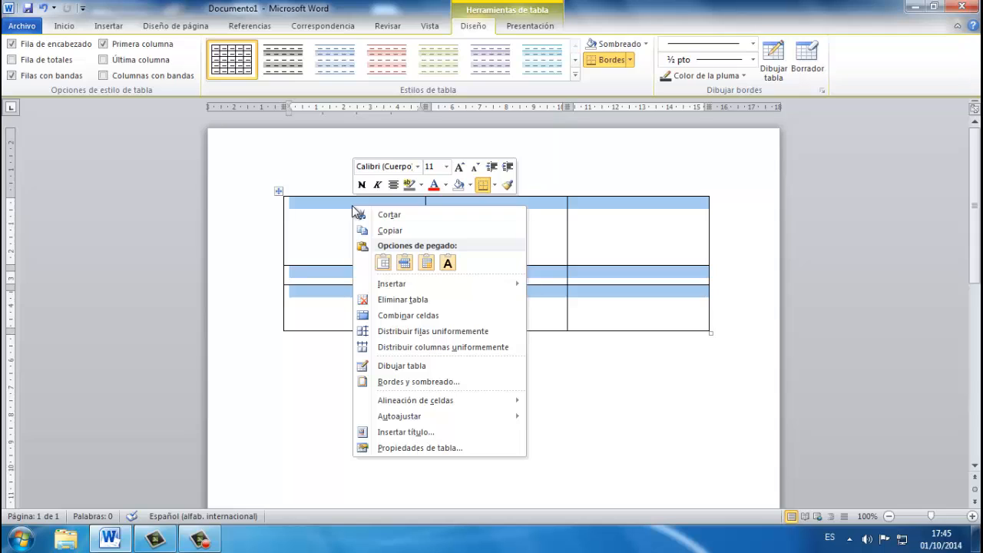
click(483, 331)
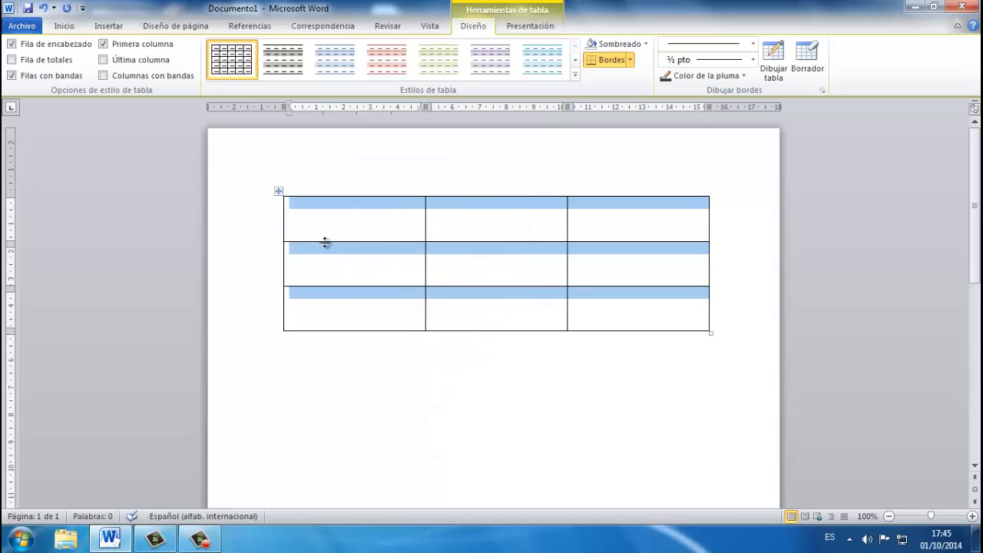
click(391, 228)
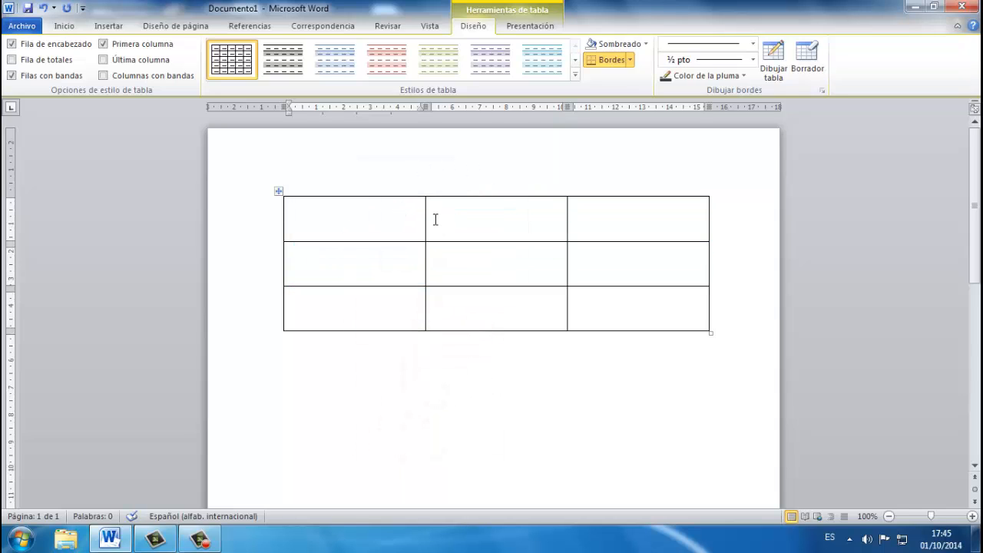
Step: Narrow the first and second columns, then select the whole table and distribute its columns evenly
drag(424, 215, 363, 217)
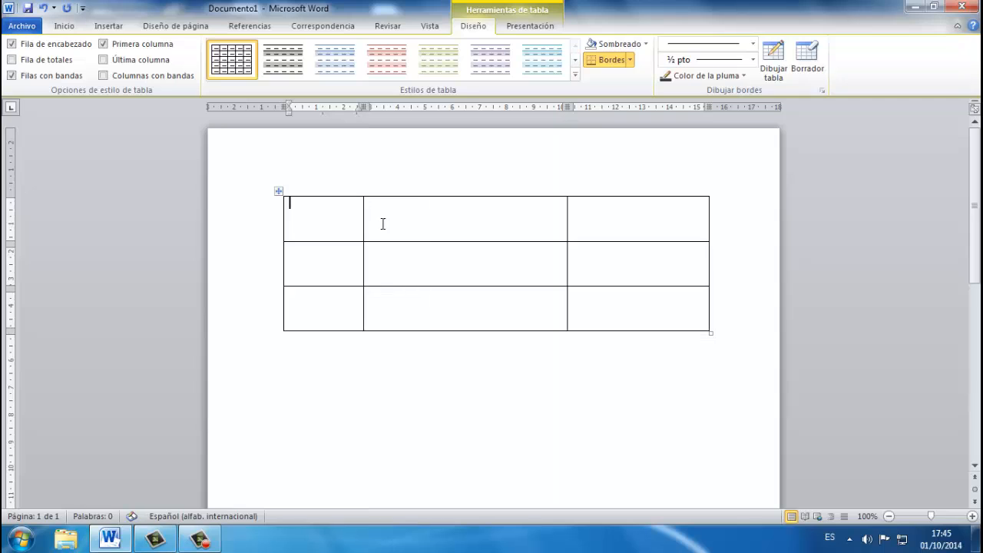
drag(567, 218, 471, 218)
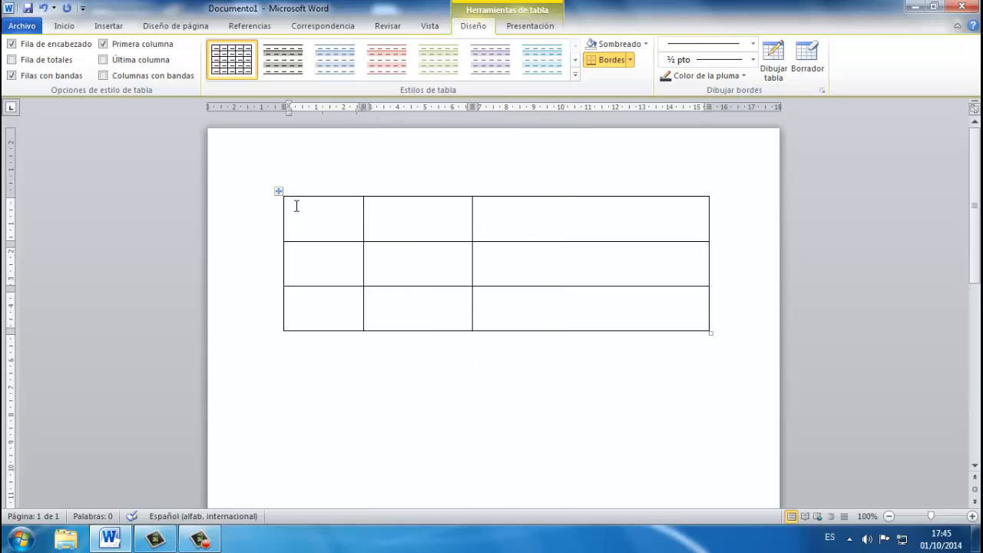
click(280, 191)
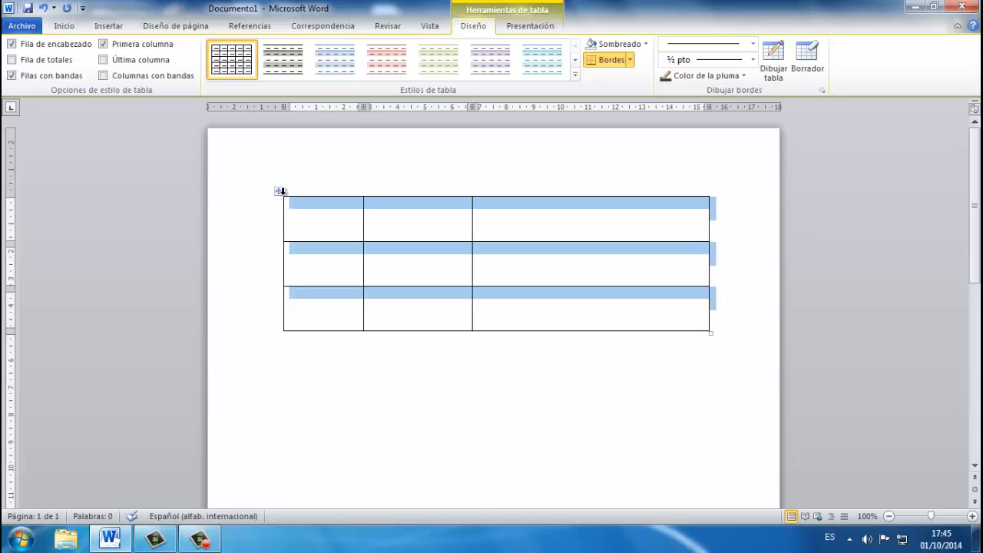
right_click(438, 202)
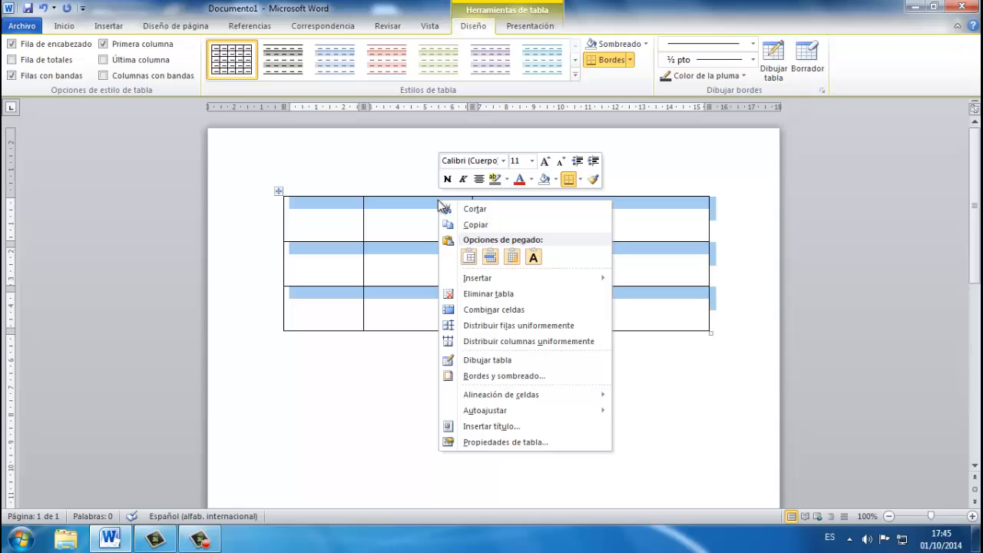
click(505, 341)
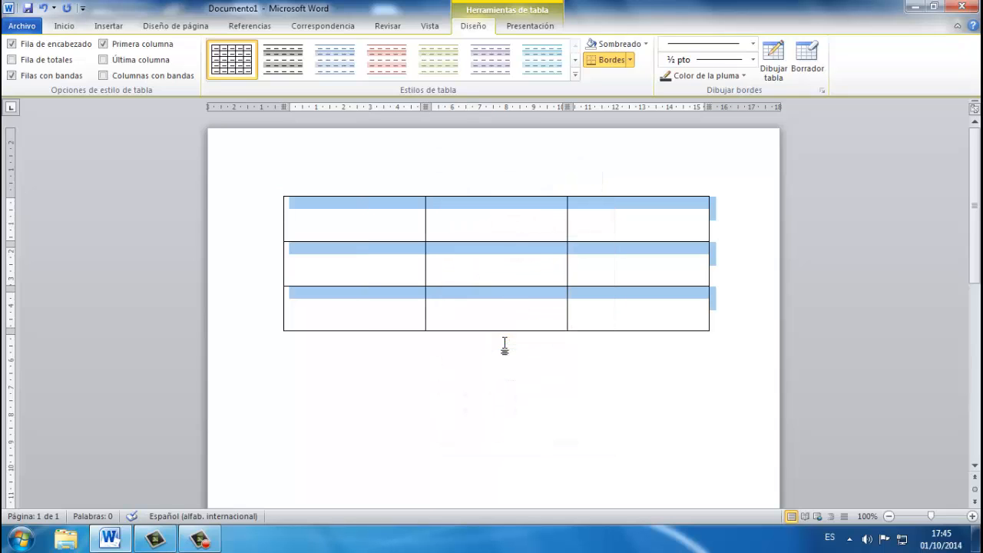
right_click(336, 209)
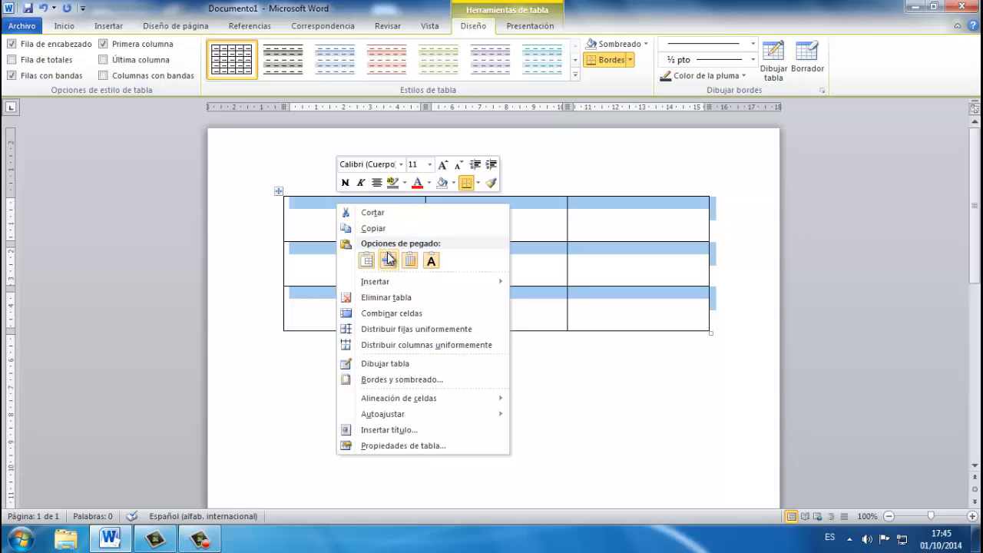
mouse_move(415, 290)
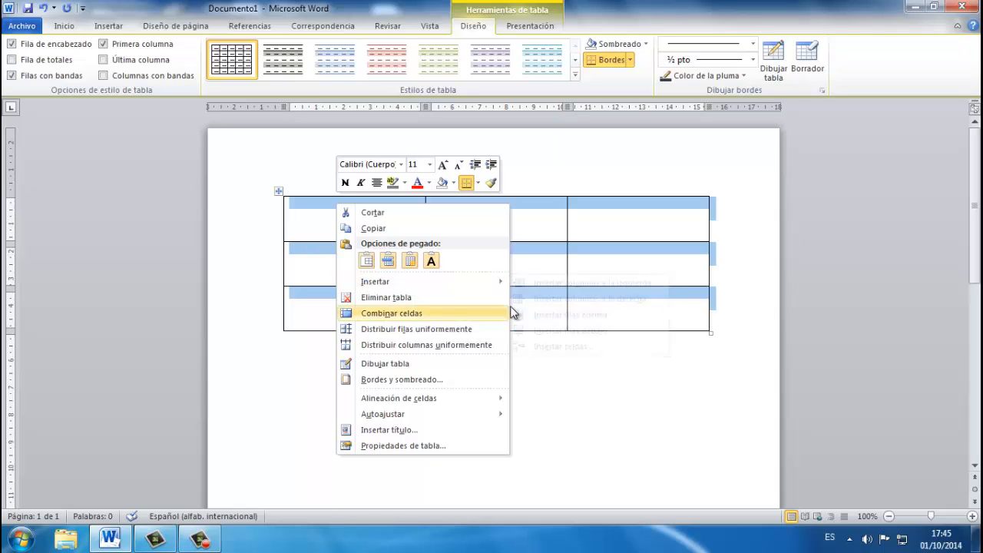
click(277, 252)
Step: Fill the middle column from top to bottom with 4, 5 and 6
click(458, 229)
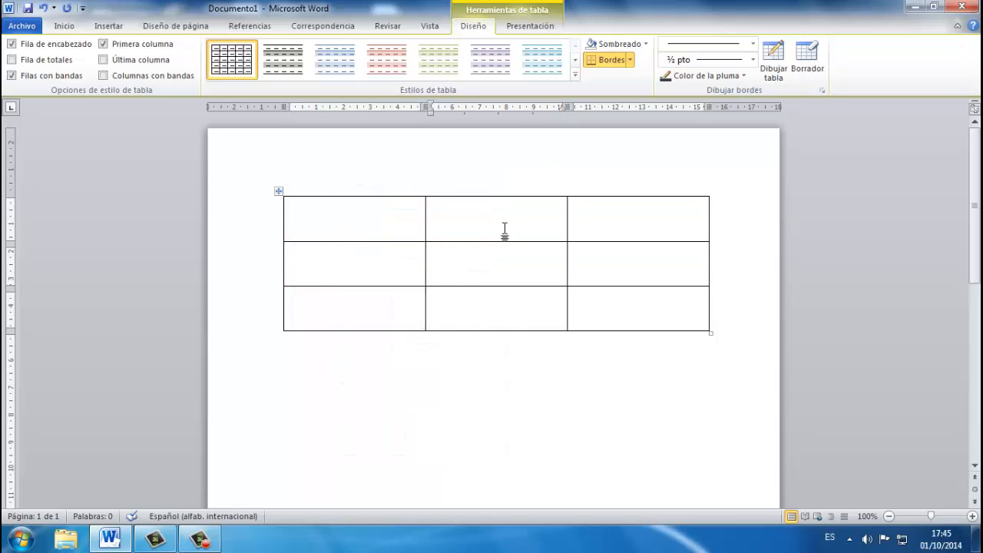
text(4)
key(Down)
text(5)
key(Down)
text(6)
Step: Fill the first column with 11 in the top row, 10 in the middle row and 12 in the last row
key(Up)
key(Left)
text(10)
key(Up)
text(11)
key(Down)
key(Down)
text(12)
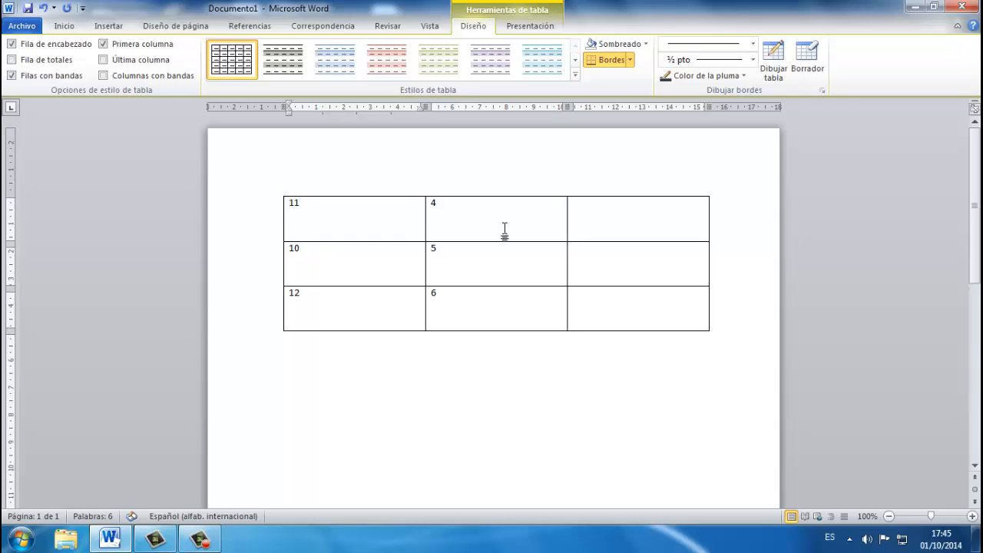
Step: Try inserting a column to the right of the column containing 4, then undo the insertion
key(Right)
key(Right)
click(556, 213)
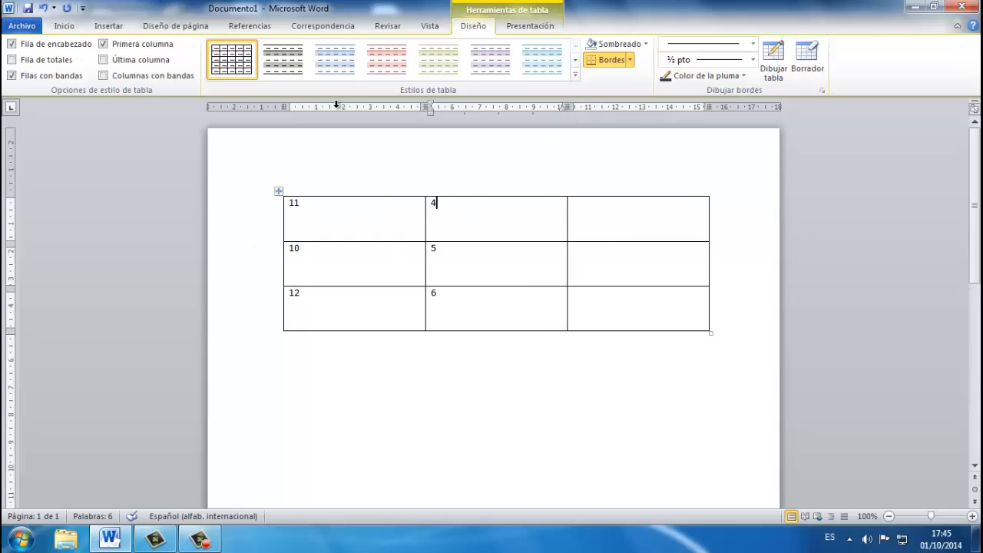
right_click(488, 211)
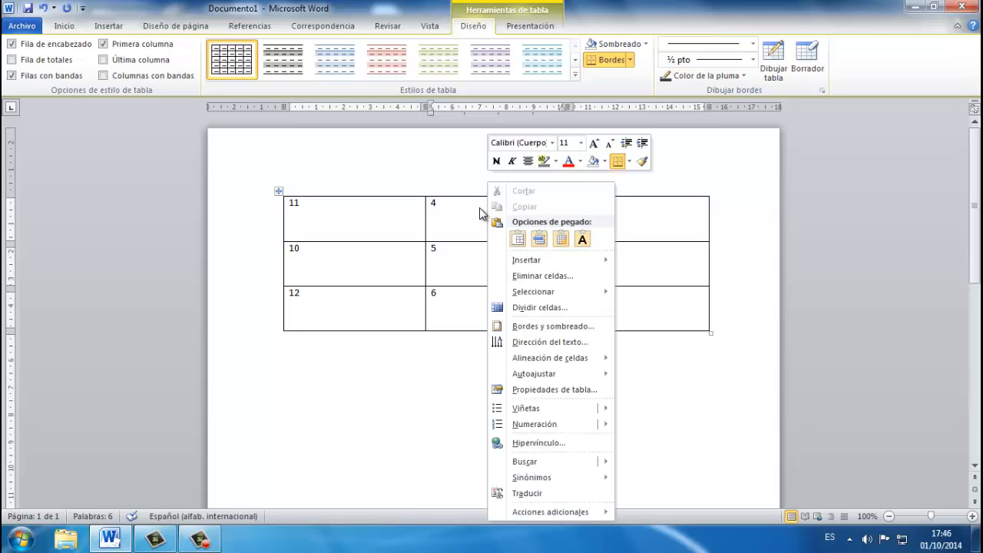
mouse_move(548, 264)
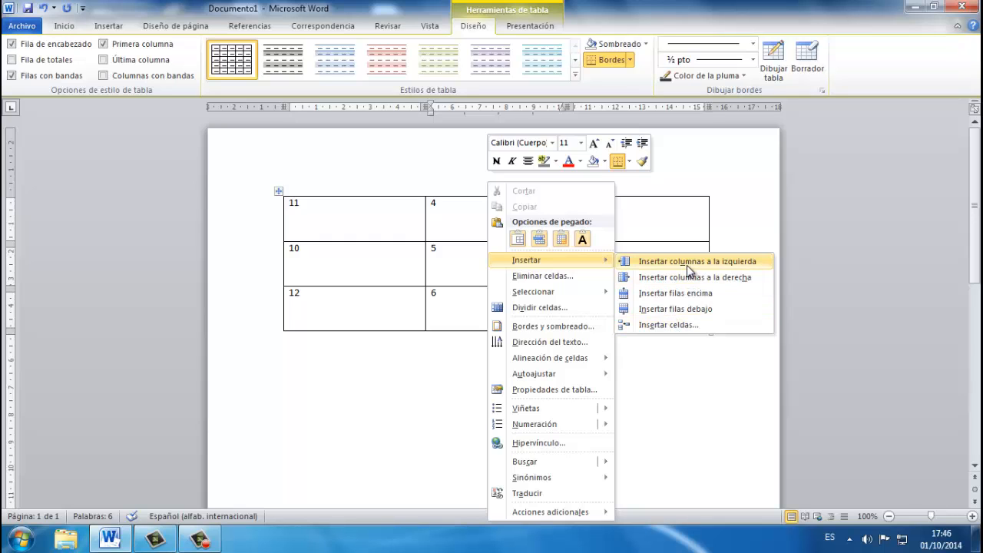
click(694, 284)
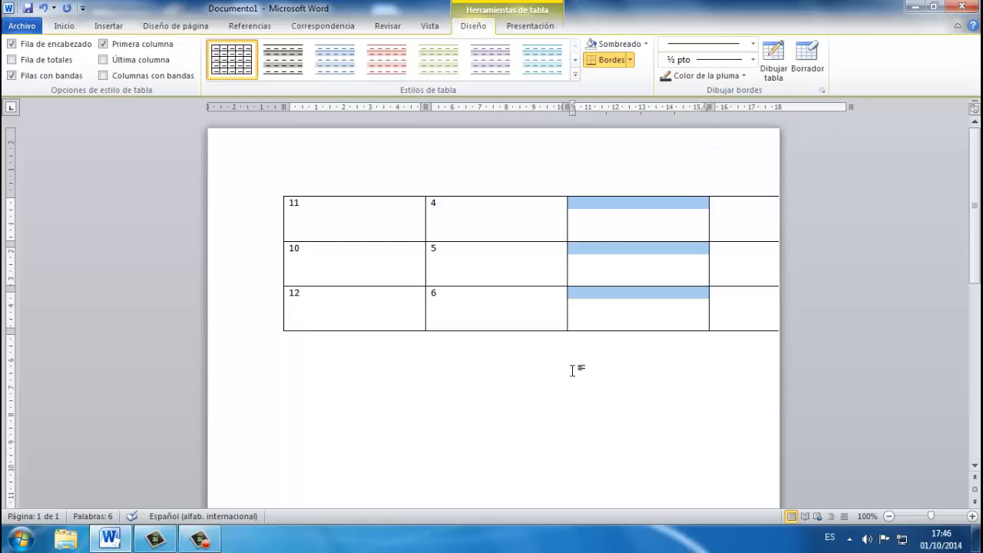
key(ctrl+z)
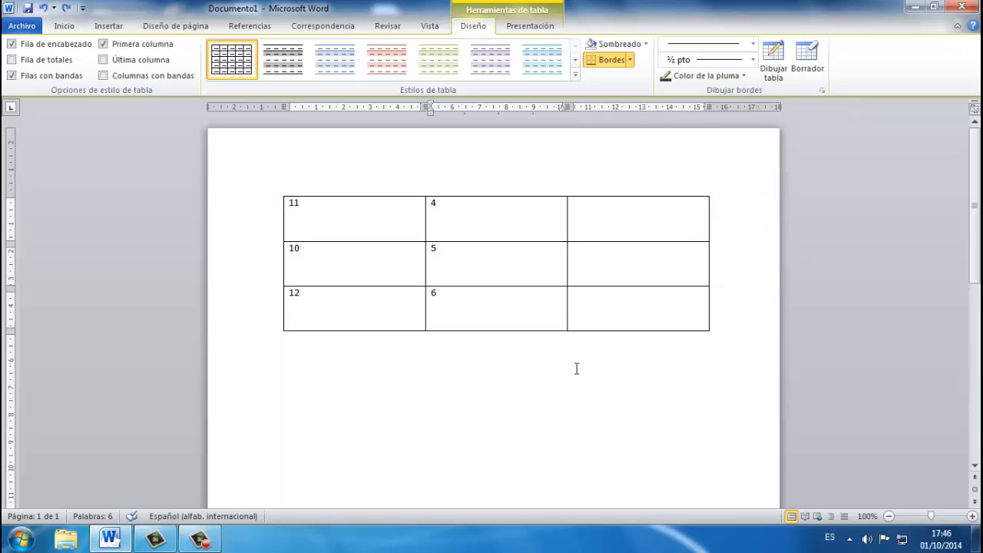
Step: Narrow the whole table to about 11 cm and insert a column to the right of the column containing 4
drag(710, 332, 588, 339)
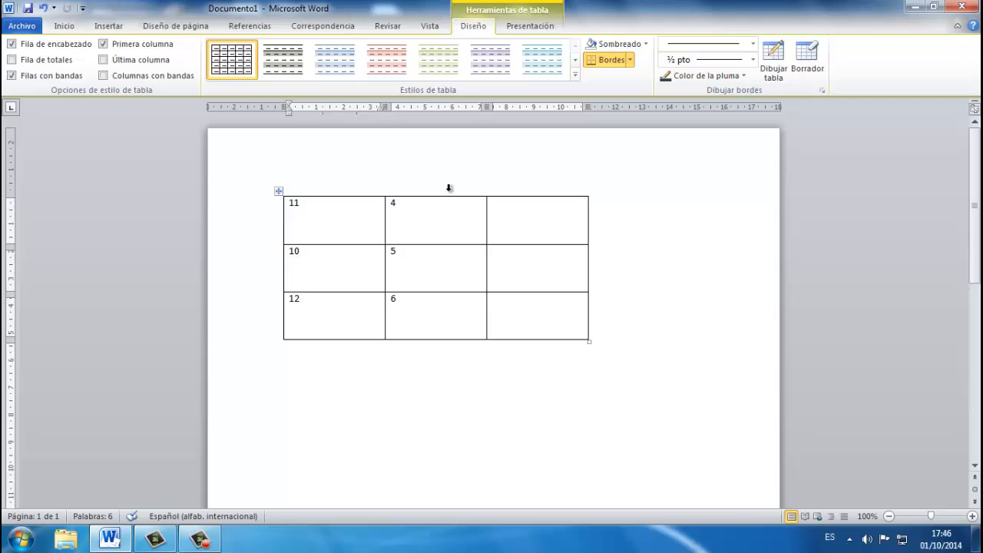
click(452, 209)
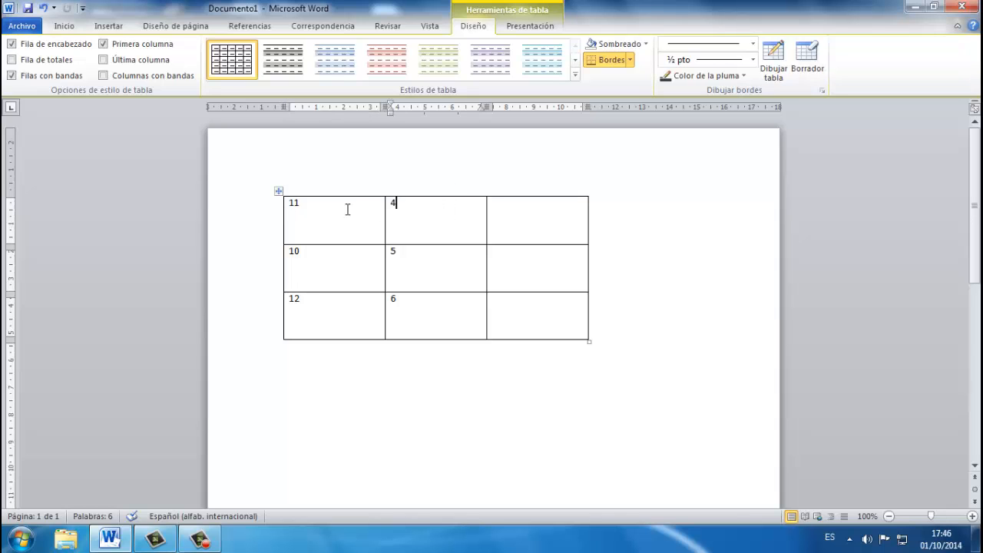
right_click(412, 207)
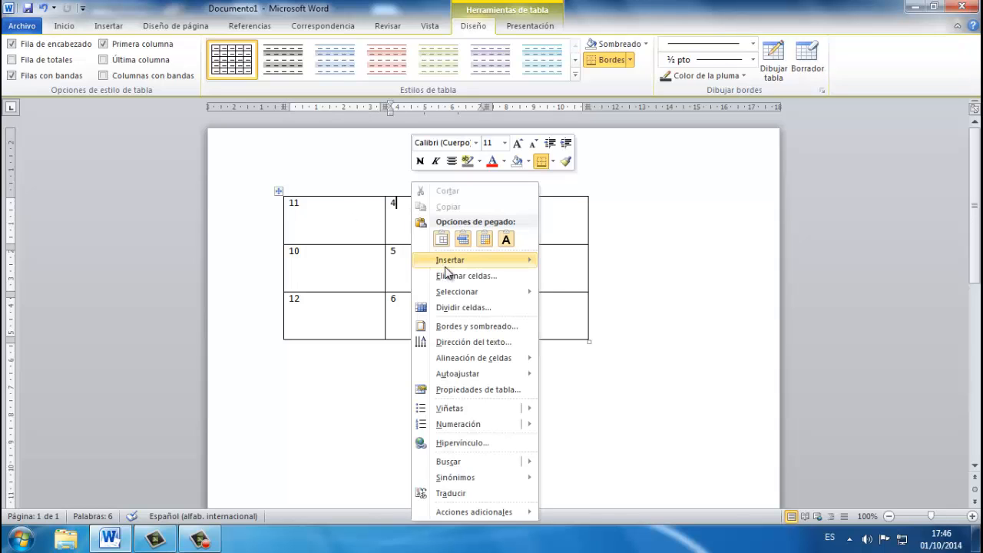
mouse_move(445, 266)
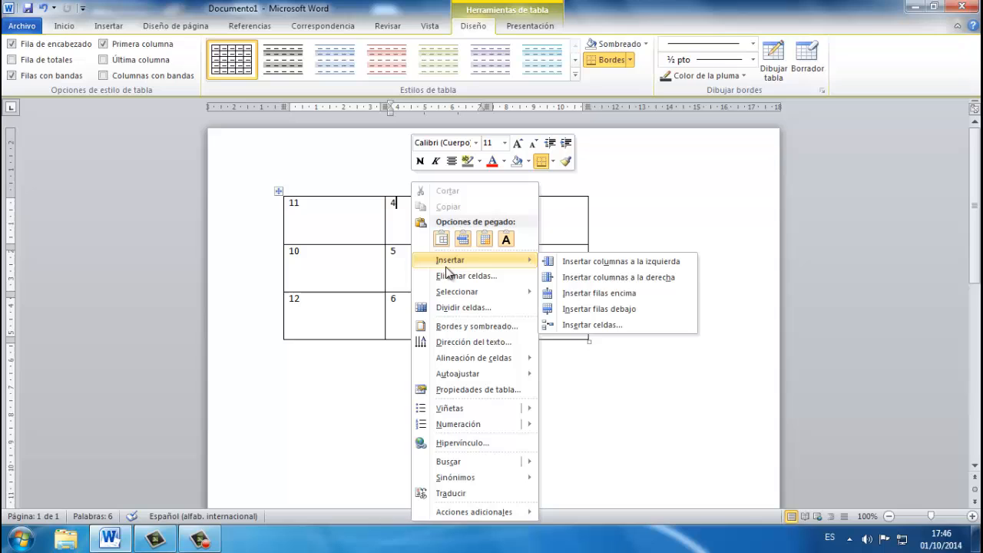
click(634, 281)
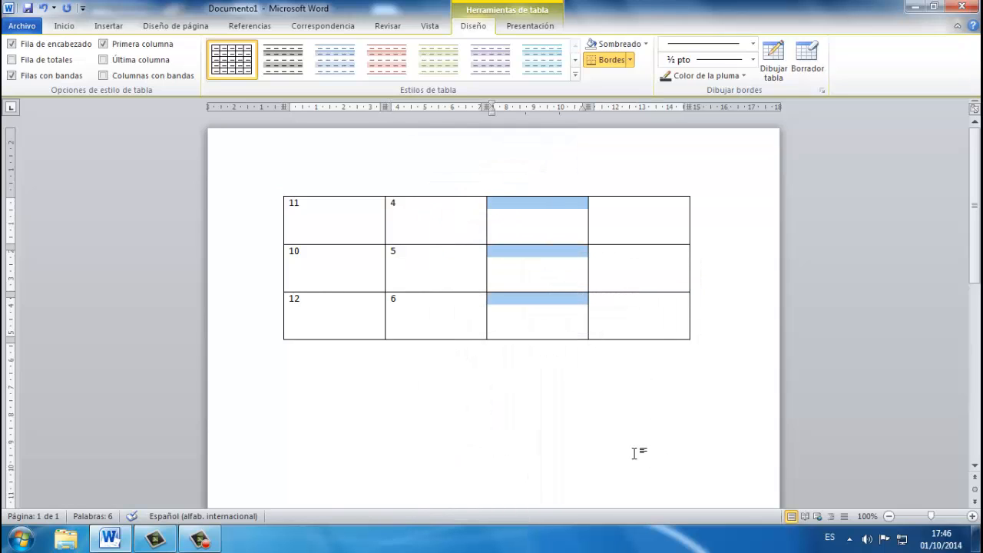
Step: Insert a column to the right of the first column, starting from the cell containing 11
click(350, 207)
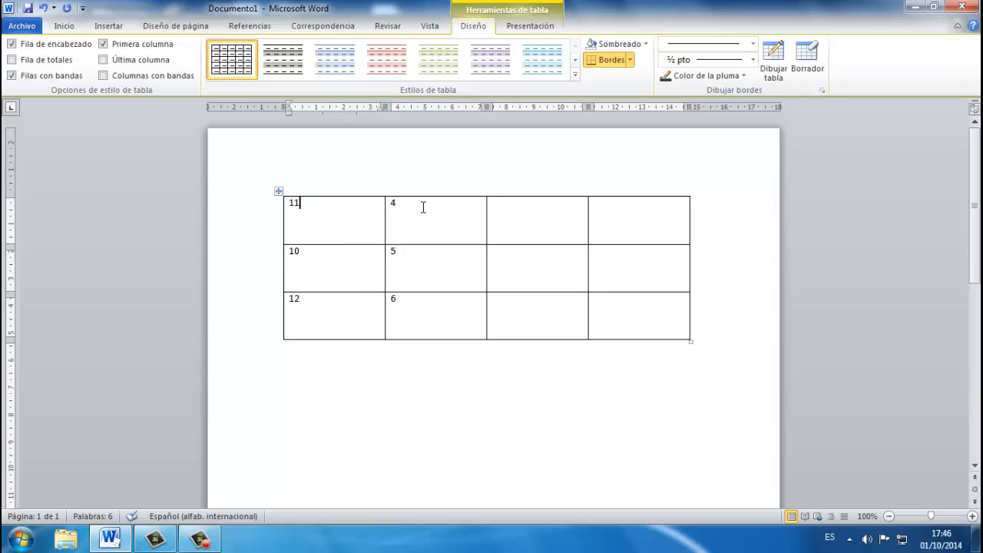
click(421, 210)
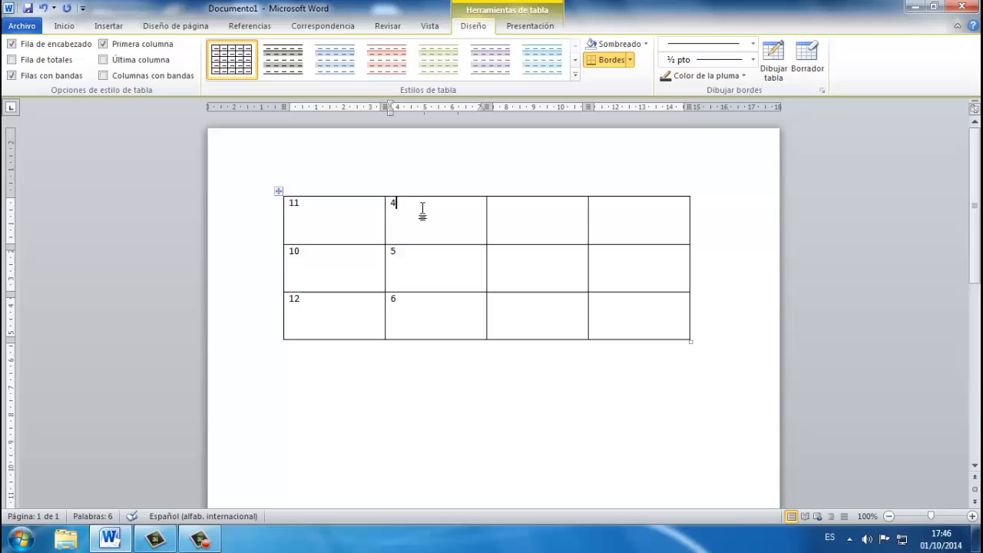
click(327, 205)
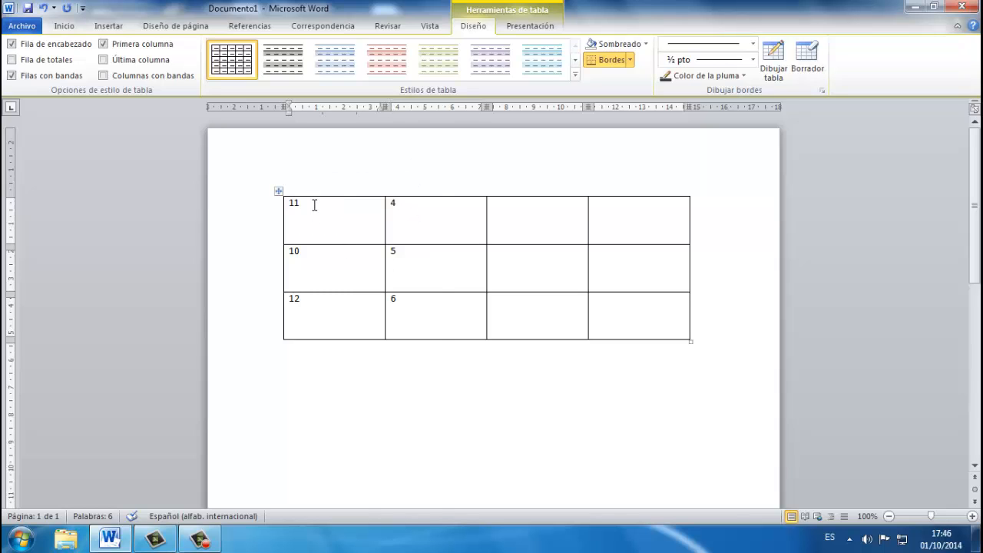
right_click(314, 205)
mouse_move(373, 260)
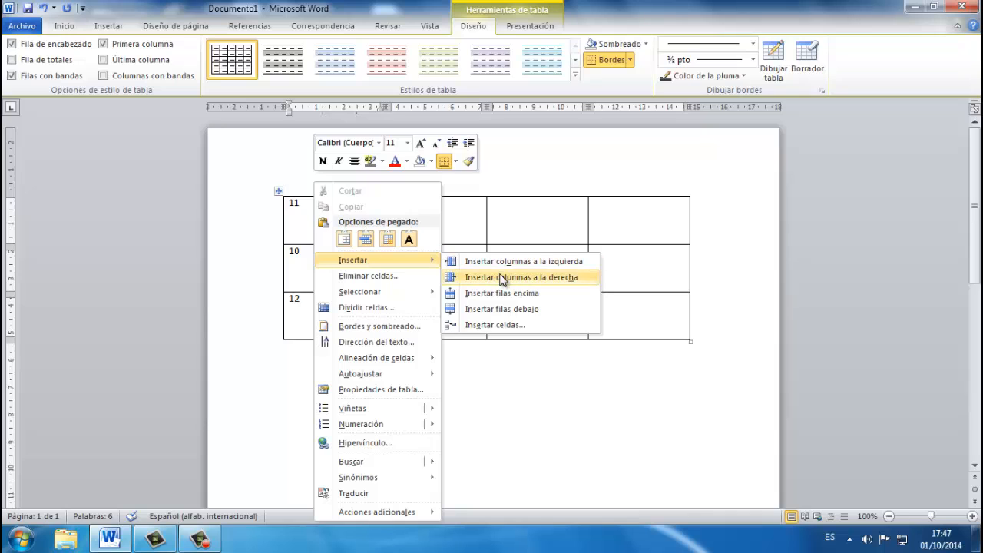
click(501, 278)
click(318, 206)
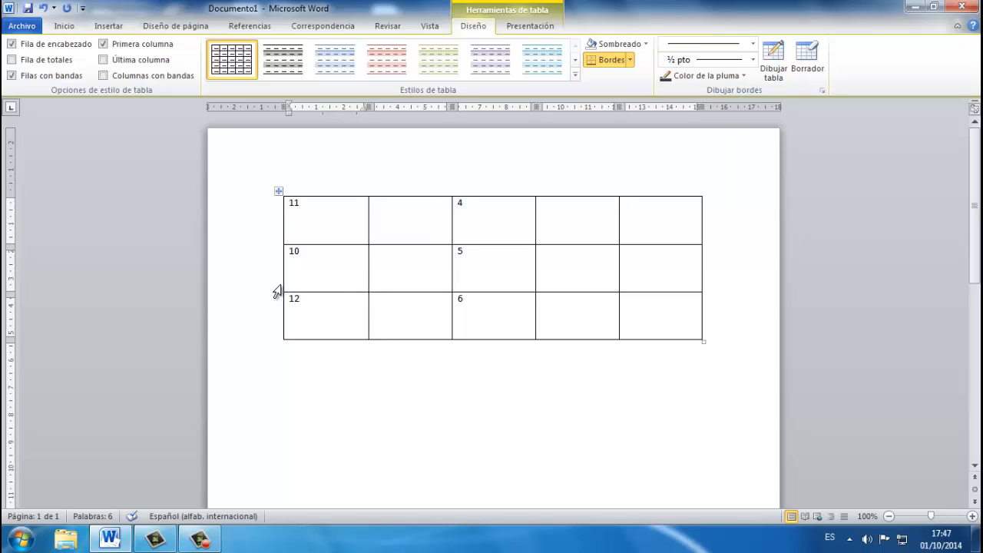
Step: Insert a row above the row containing 10 in the table
click(395, 270)
click(293, 264)
click(287, 259)
click(321, 275)
right_click(313, 254)
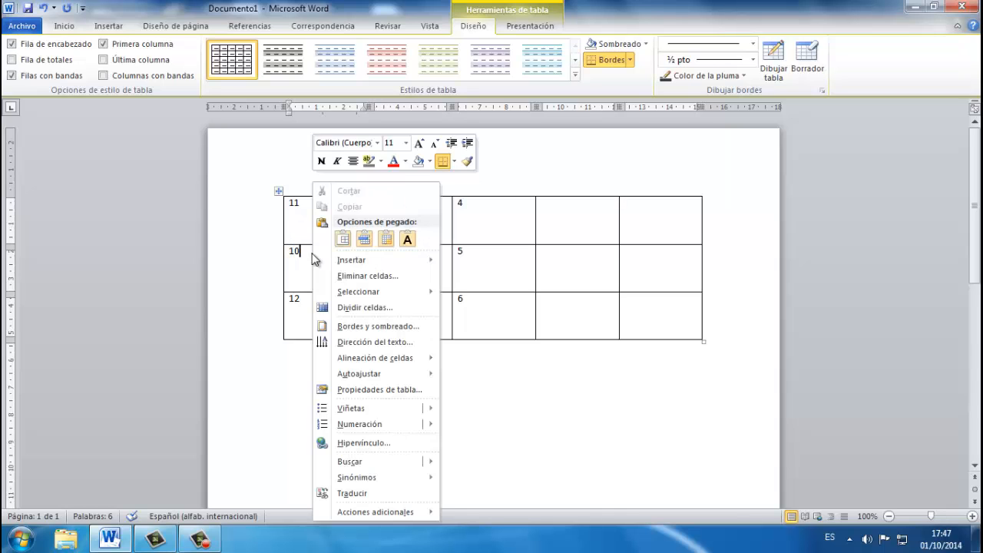
mouse_move(351, 261)
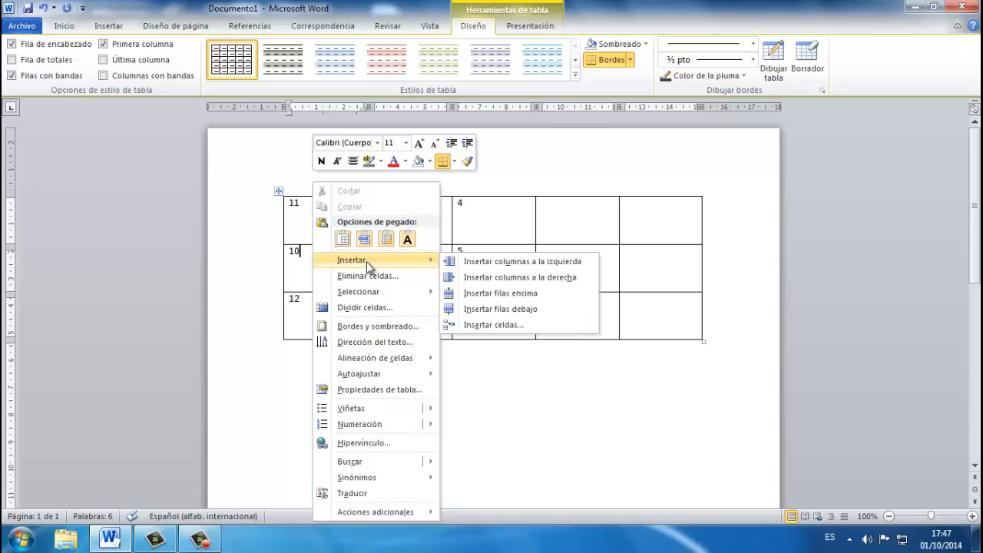
click(531, 297)
click(450, 318)
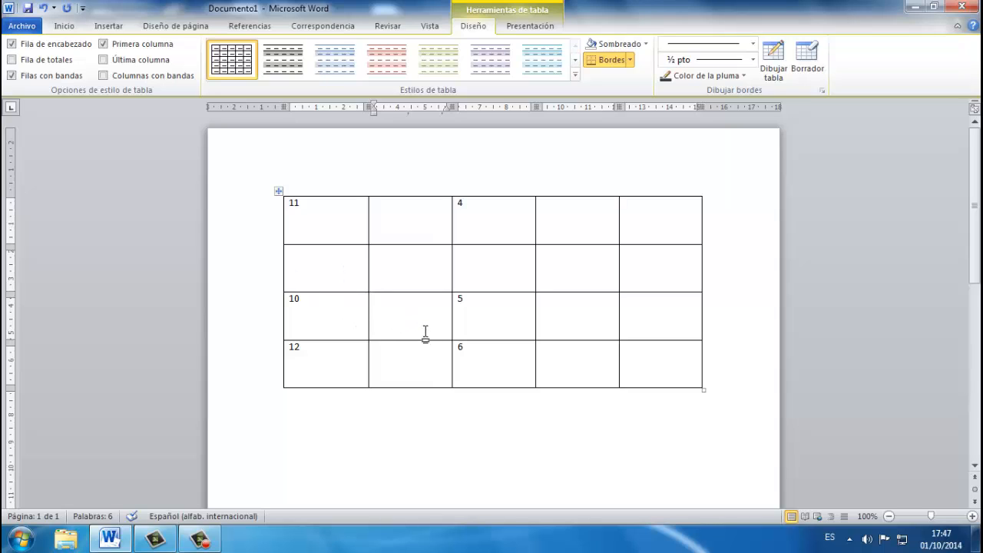
Step: Try the total row and last column style options on the whole table, then turn both off
click(280, 192)
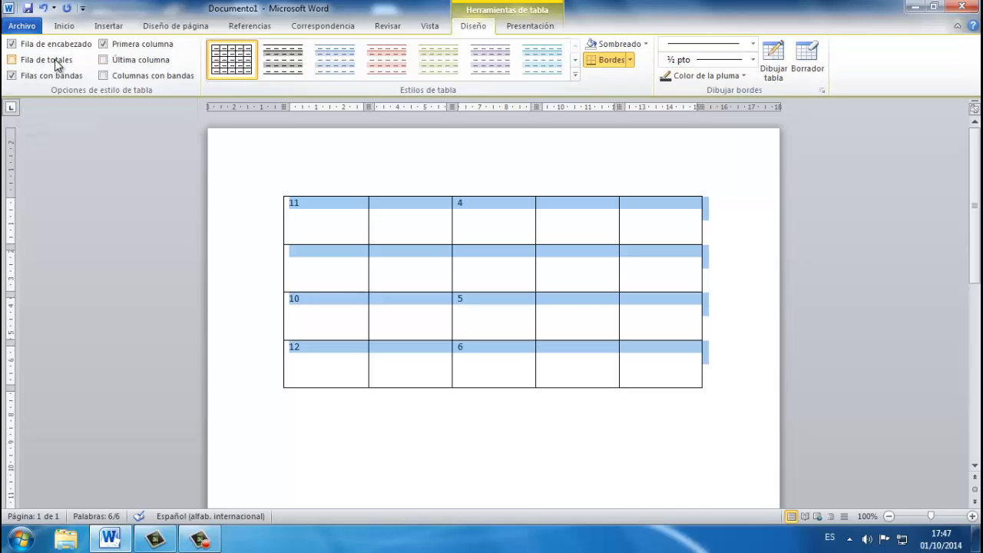
click(11, 60)
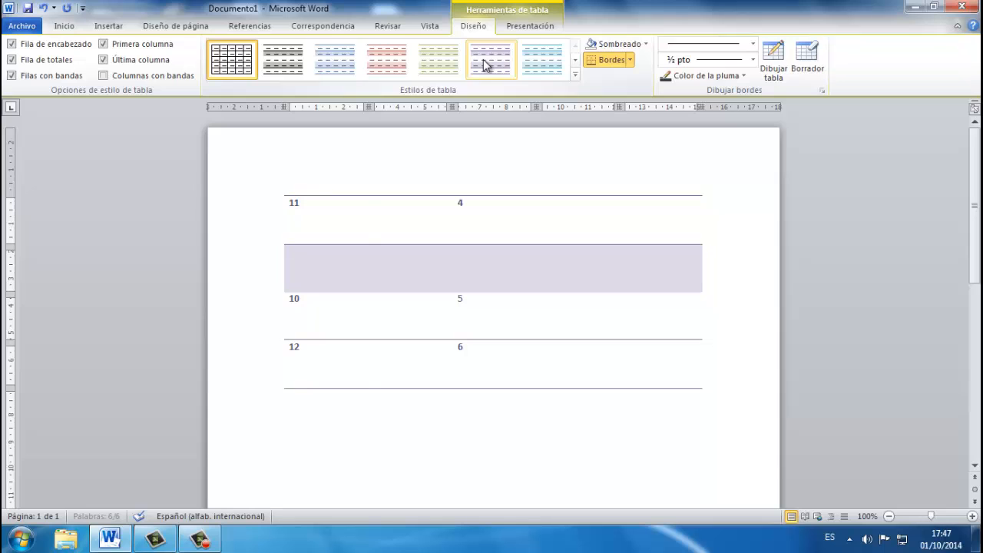
click(105, 60)
click(14, 59)
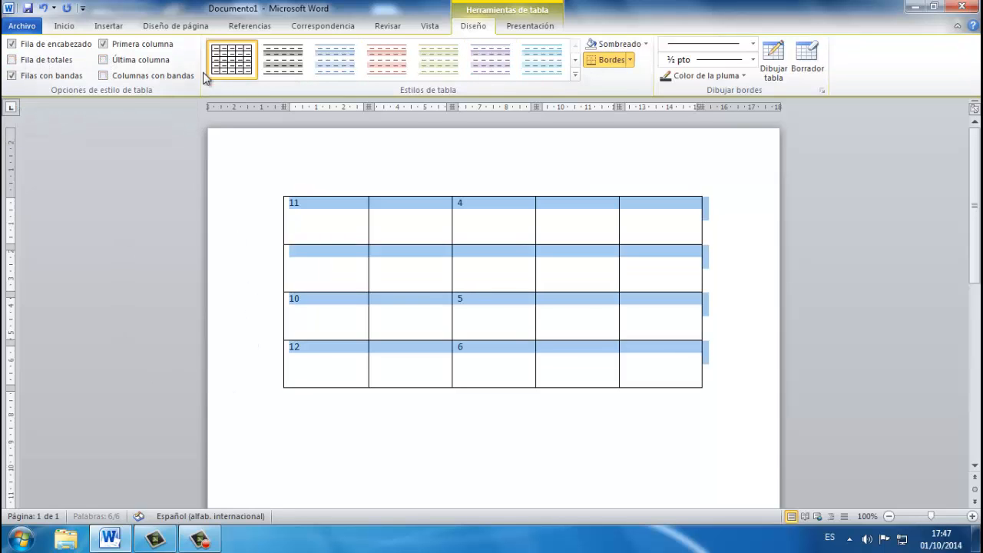
click(370, 276)
click(289, 212)
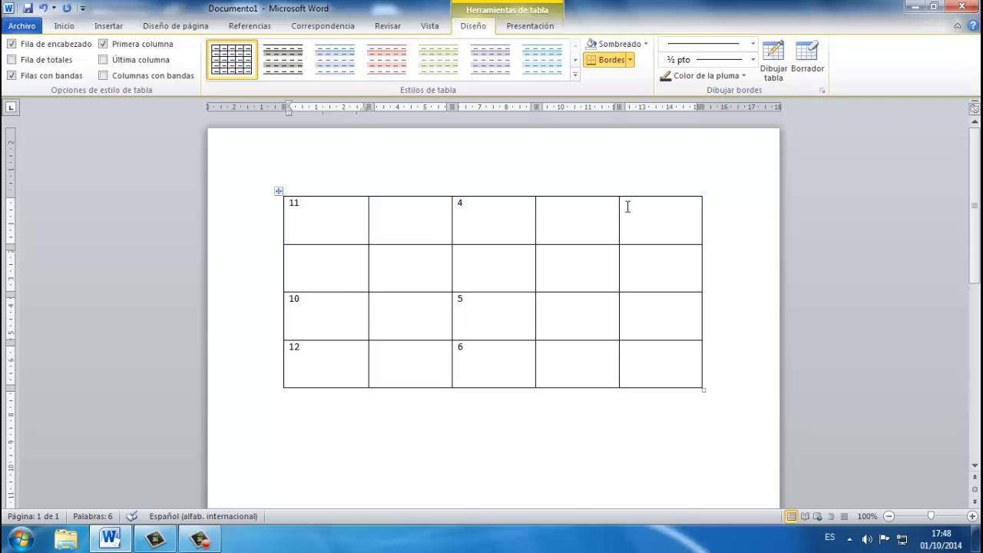
Step: Shade the table's last column in the tan theme colour
click(643, 192)
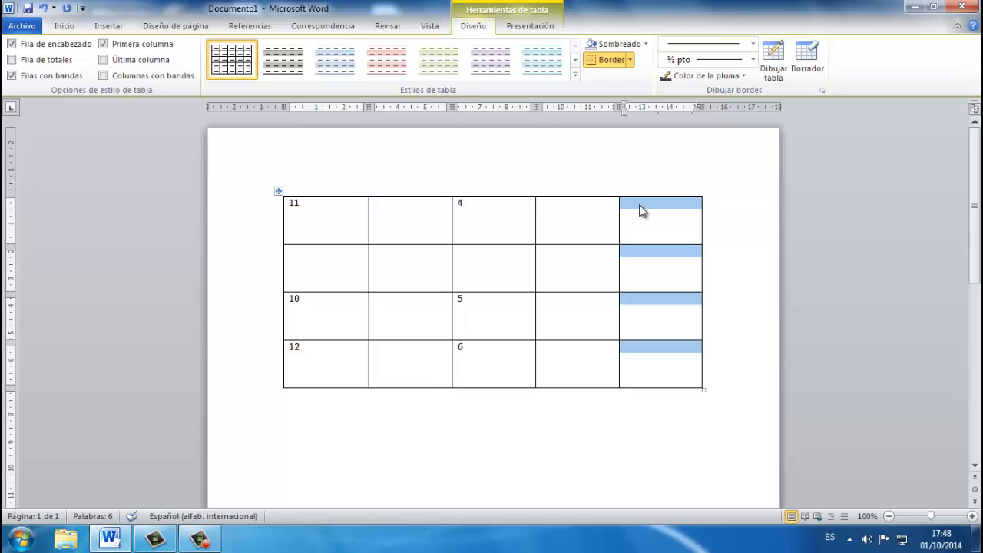
click(648, 45)
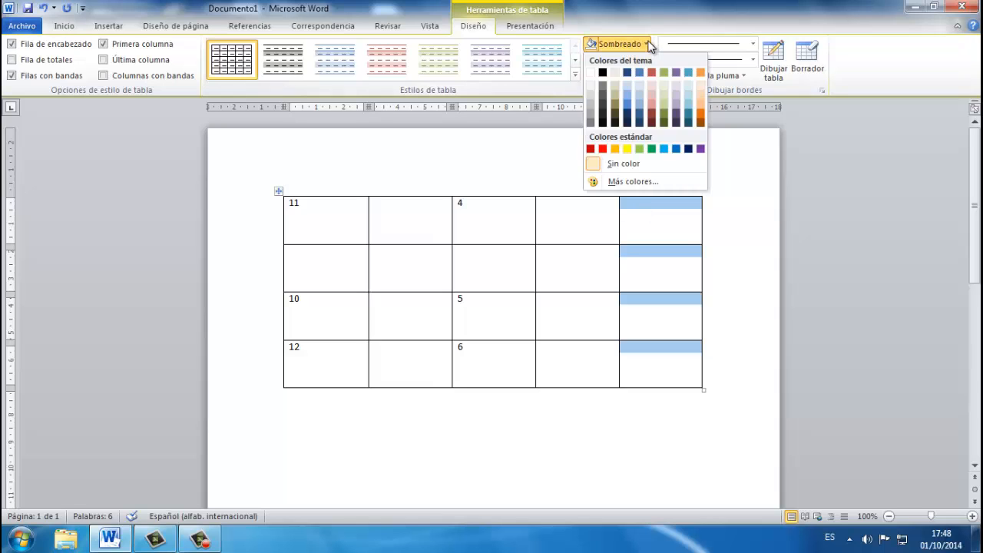
click(615, 97)
Step: Shade all cells in the table's first four columns light blue
click(342, 270)
click(286, 256)
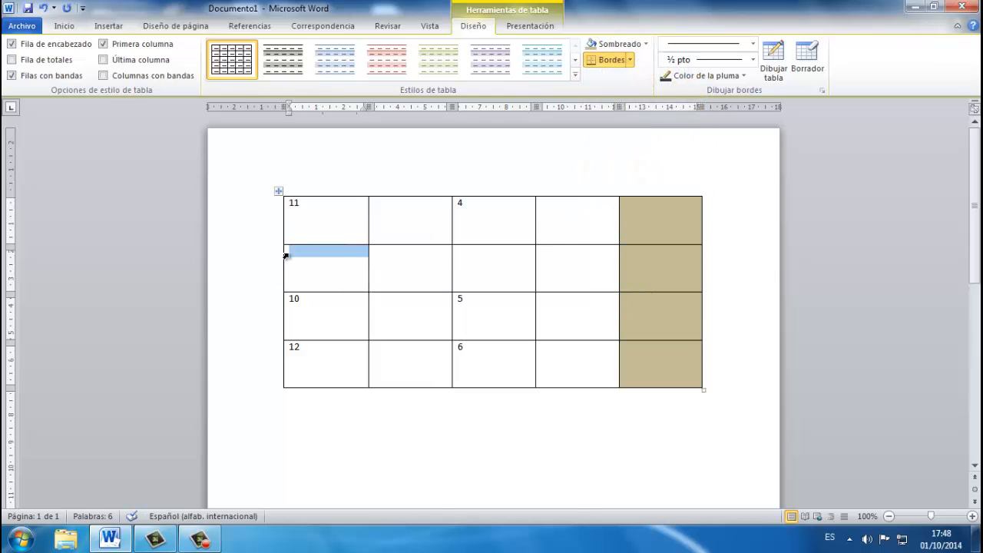
drag(286, 255, 498, 309)
click(330, 229)
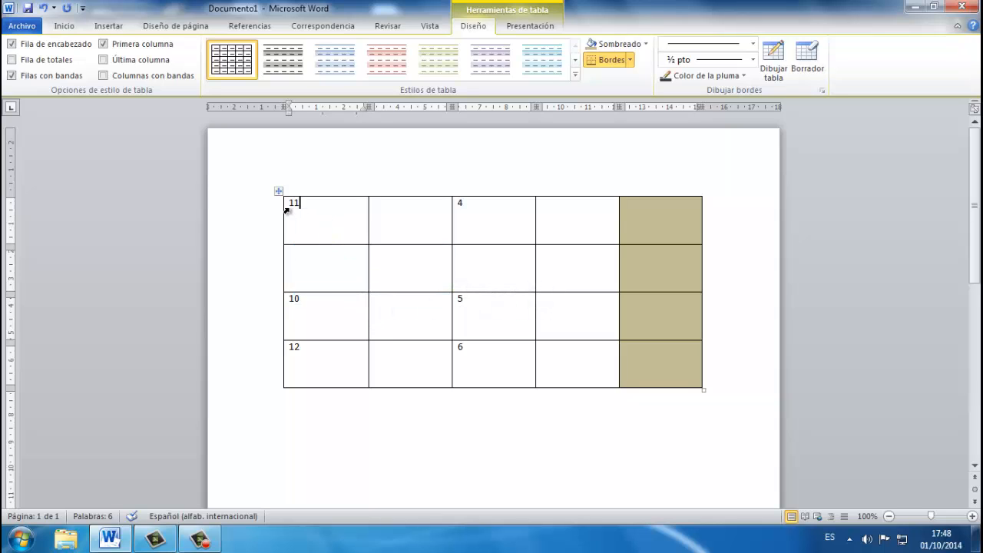
drag(285, 210, 561, 371)
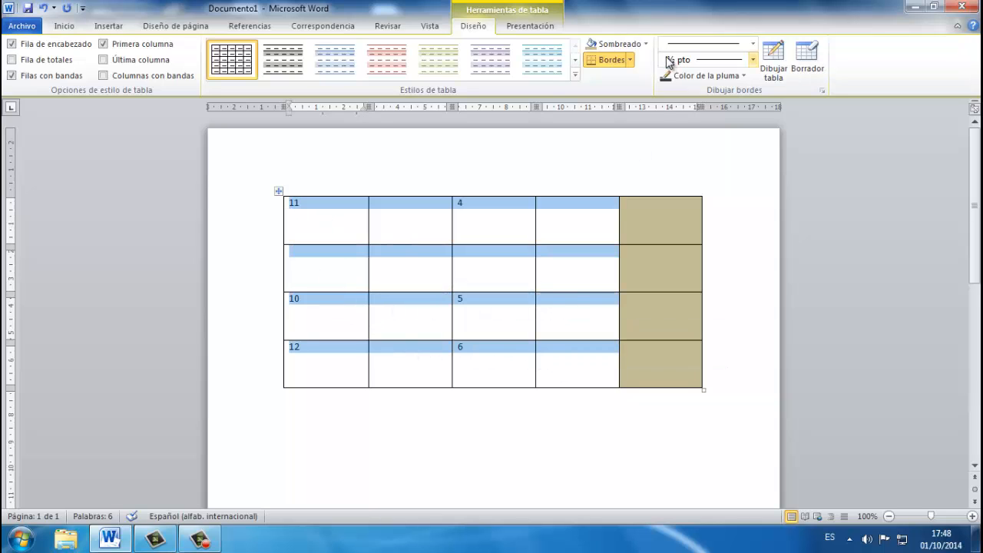
click(646, 44)
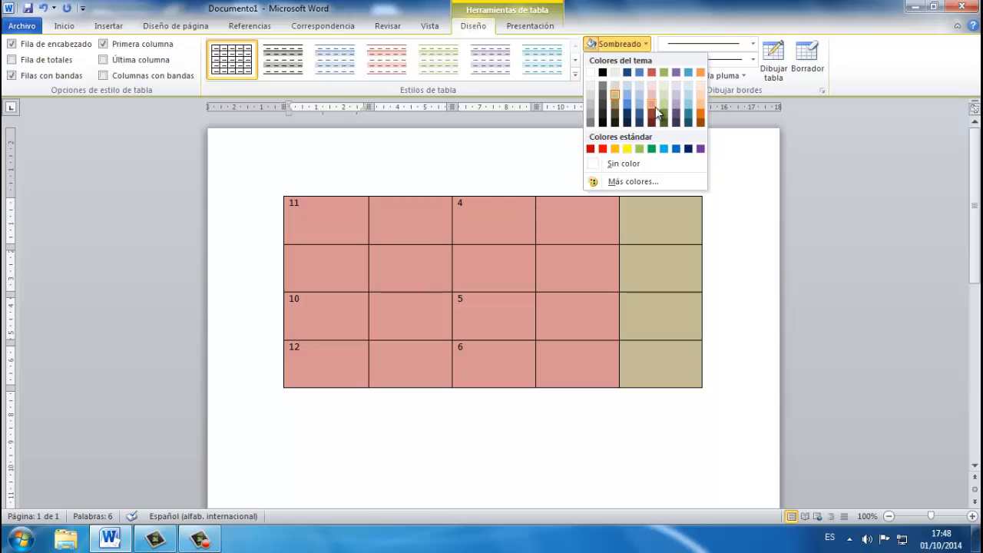
click(631, 92)
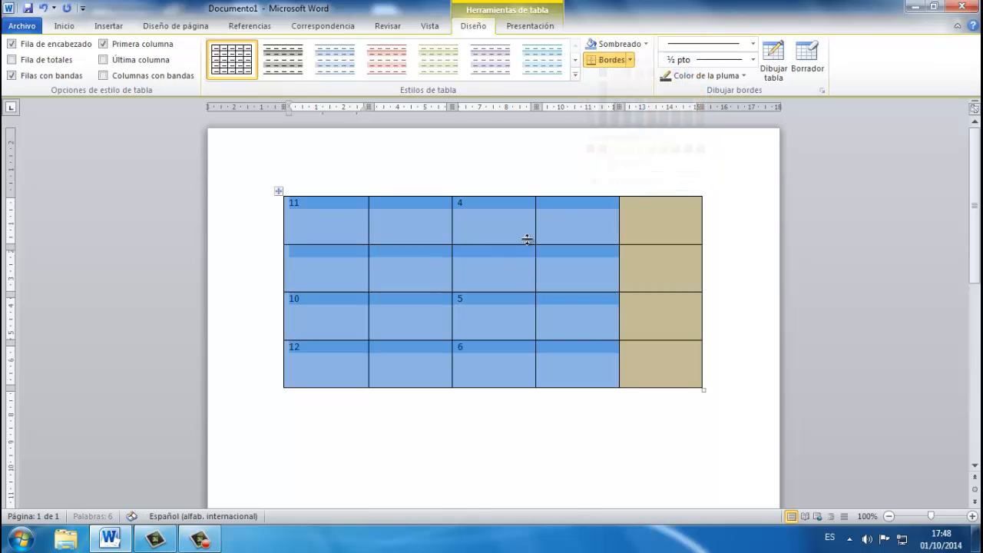
click(514, 263)
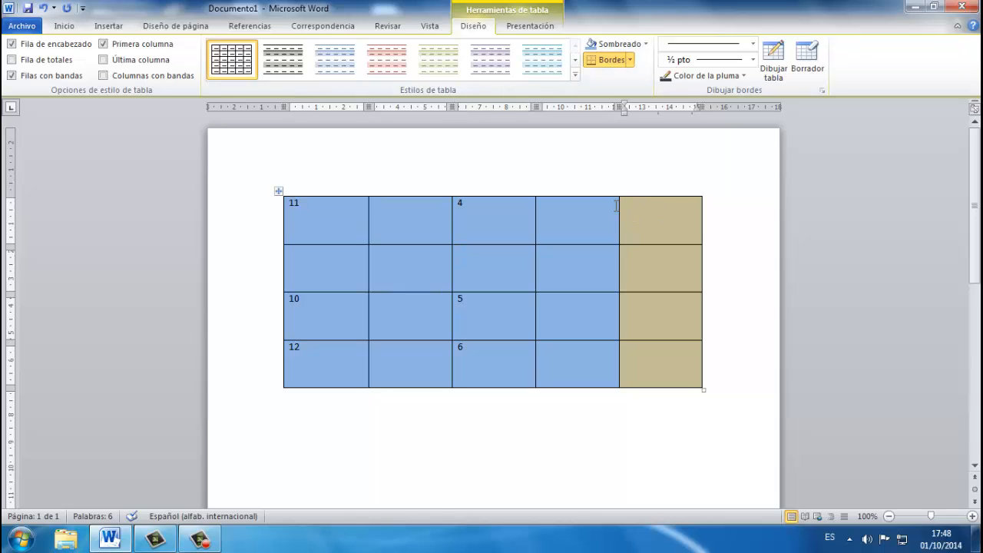
Step: Apply the Horizontal oscuro shading pattern to the cells of the tan last column
drag(685, 225, 692, 366)
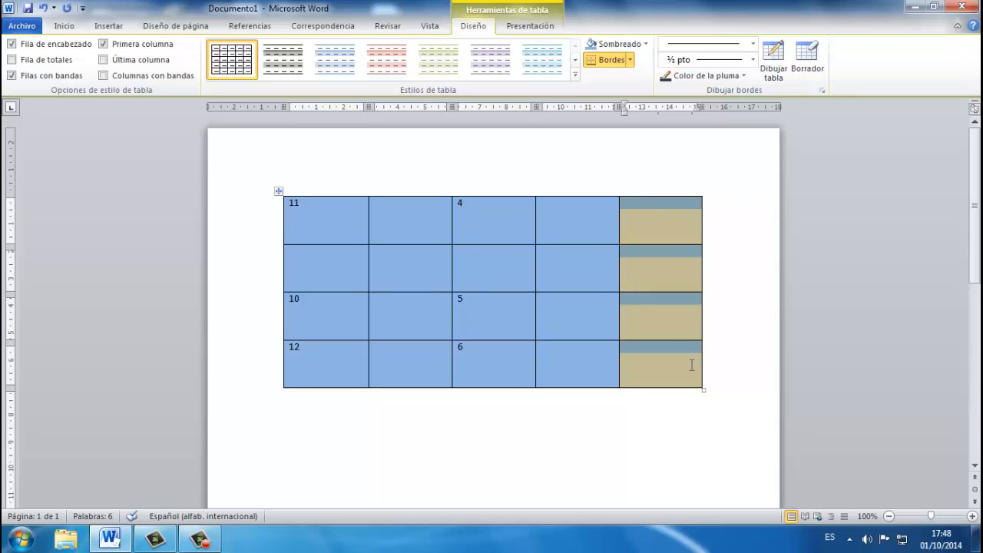
right_click(644, 250)
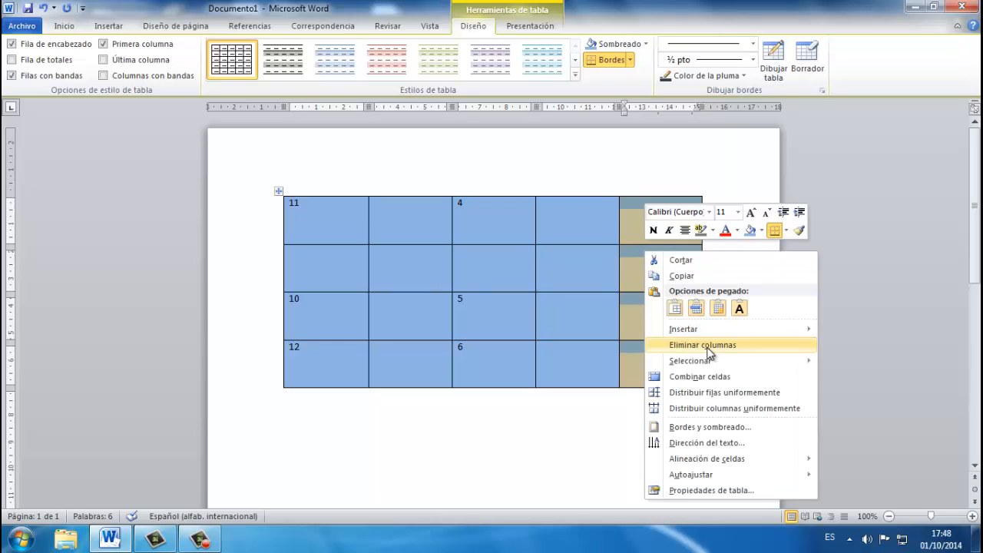
click(718, 430)
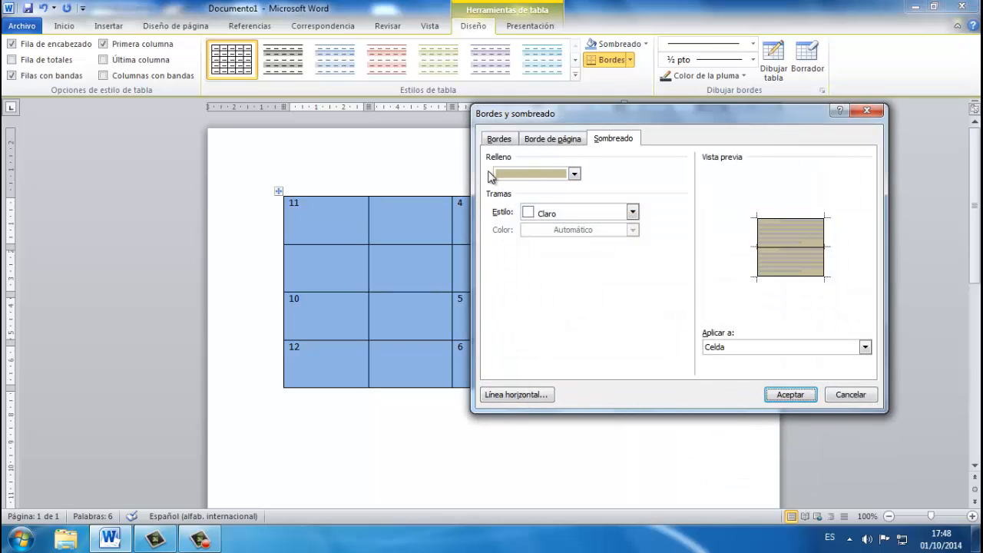
click(574, 175)
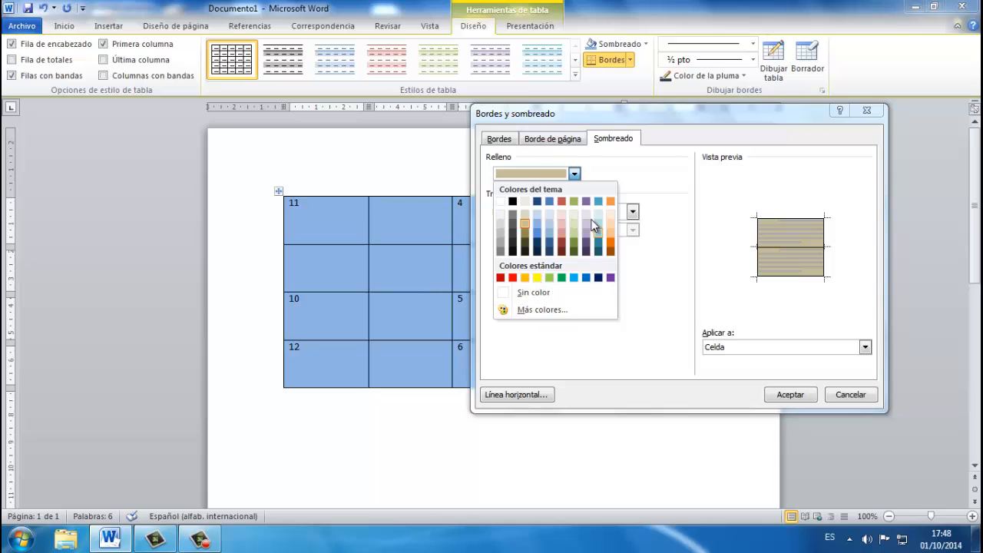
click(577, 175)
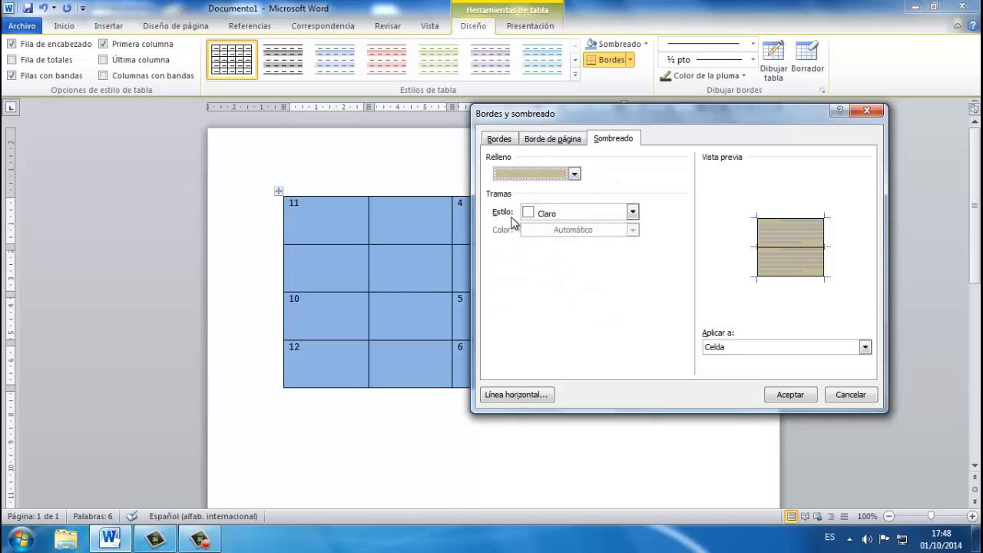
click(633, 212)
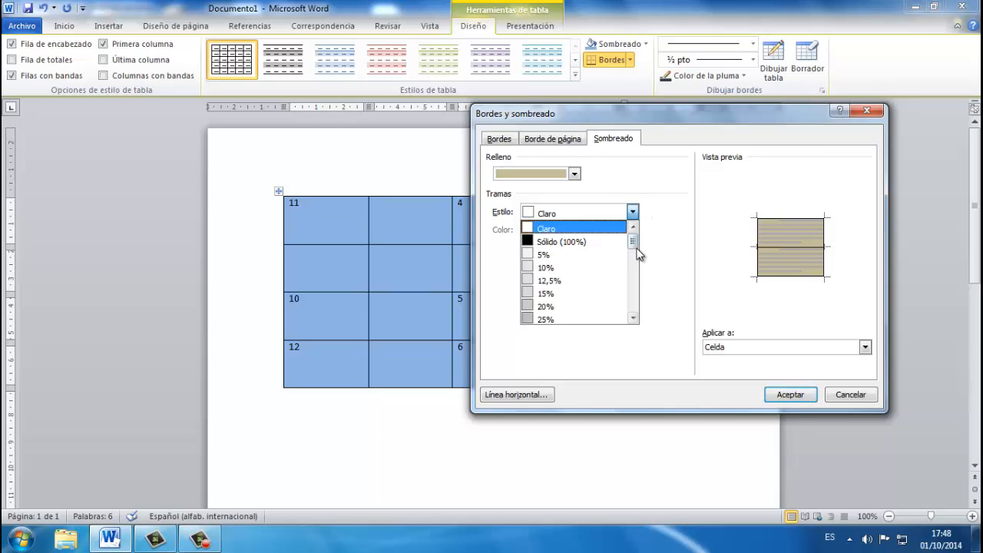
drag(634, 244, 637, 294)
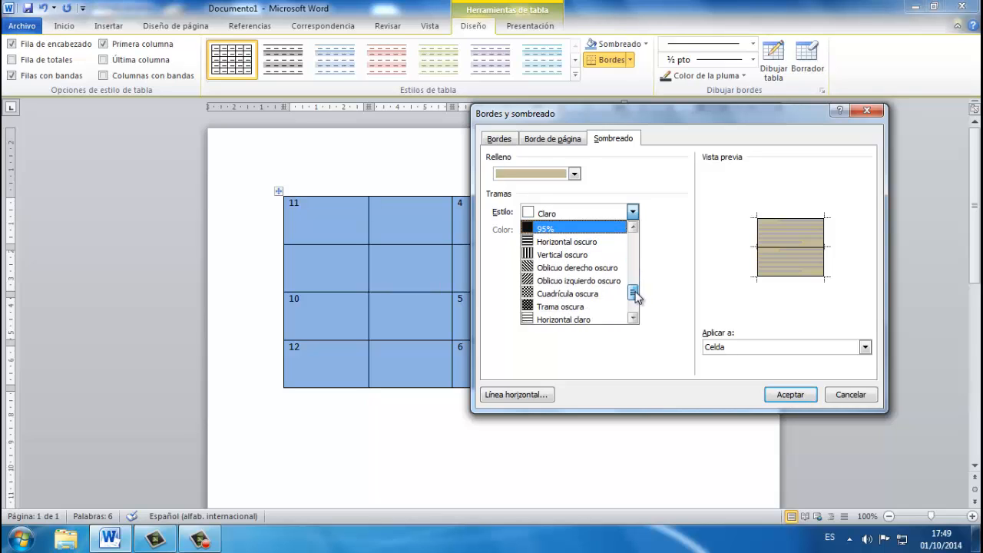
click(596, 245)
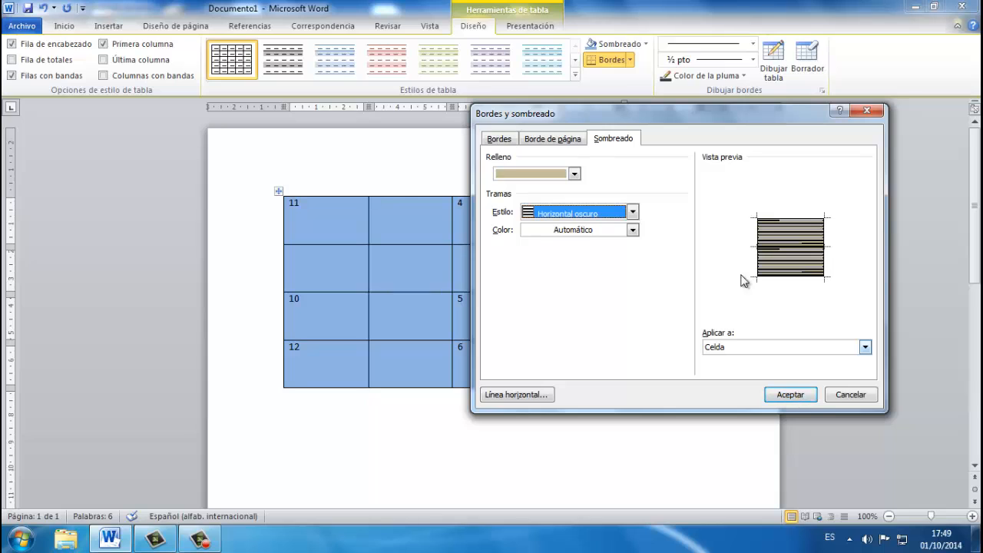
click(866, 348)
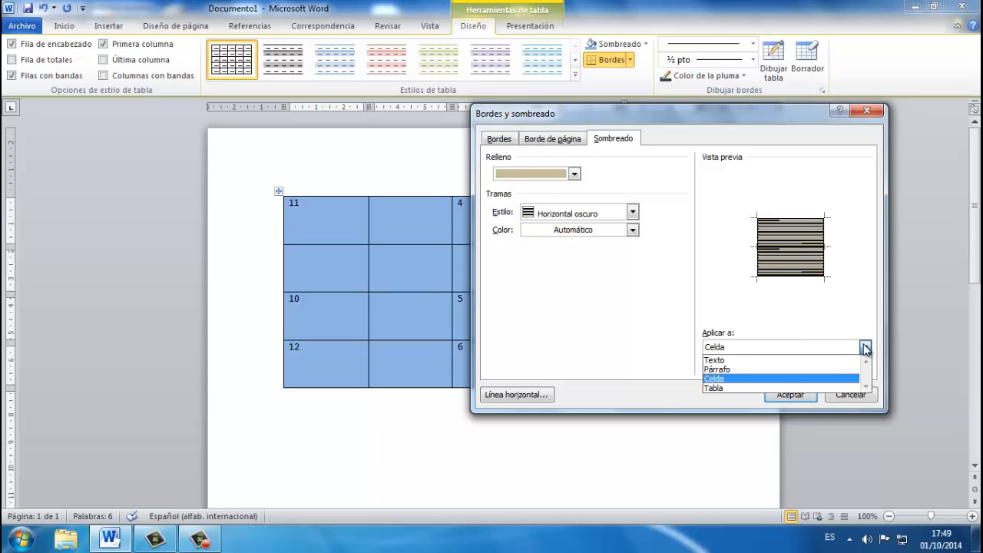
click(730, 379)
click(796, 395)
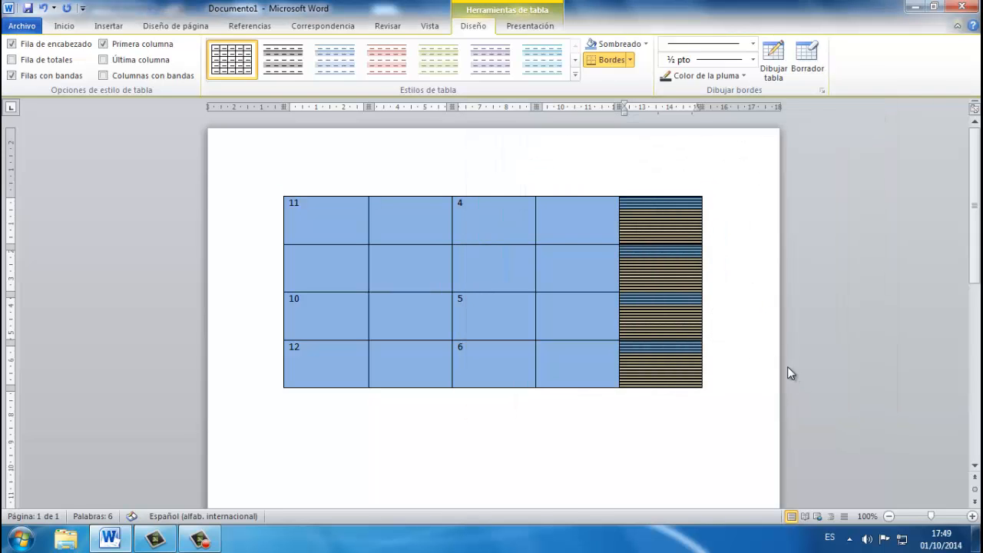
click(593, 357)
click(633, 417)
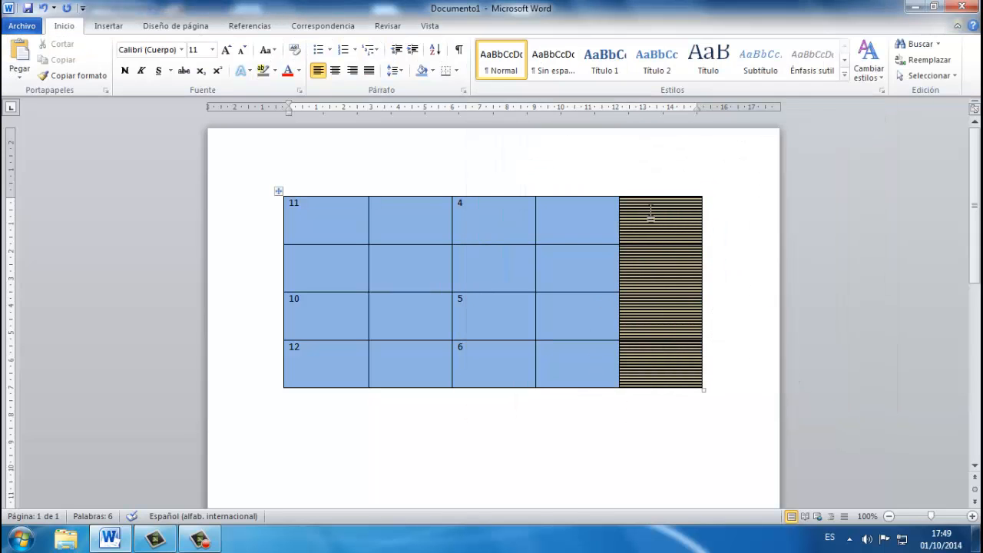
Step: Set the last column's shading pattern to Vertical clara in the standard dark red, applied to the cells
click(659, 207)
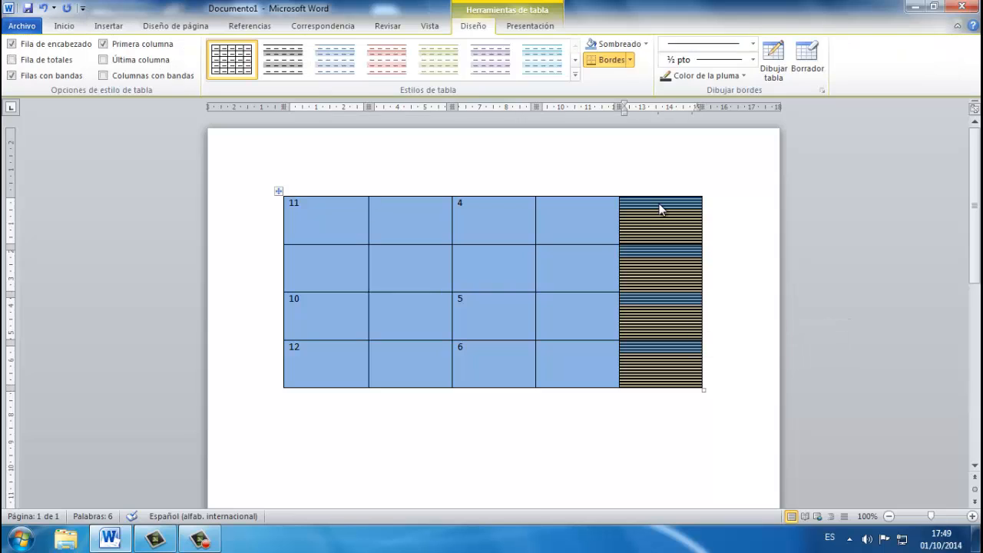
click(631, 61)
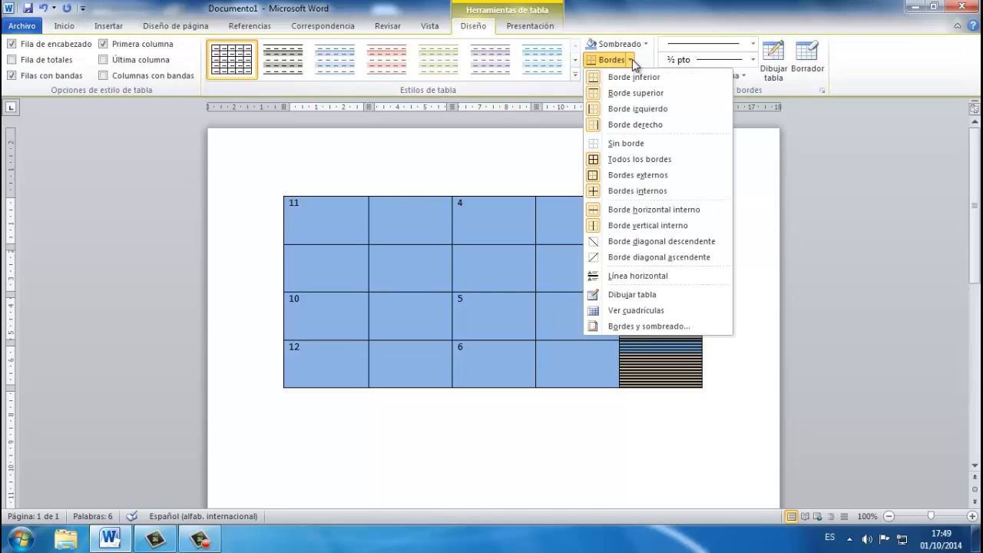
click(664, 323)
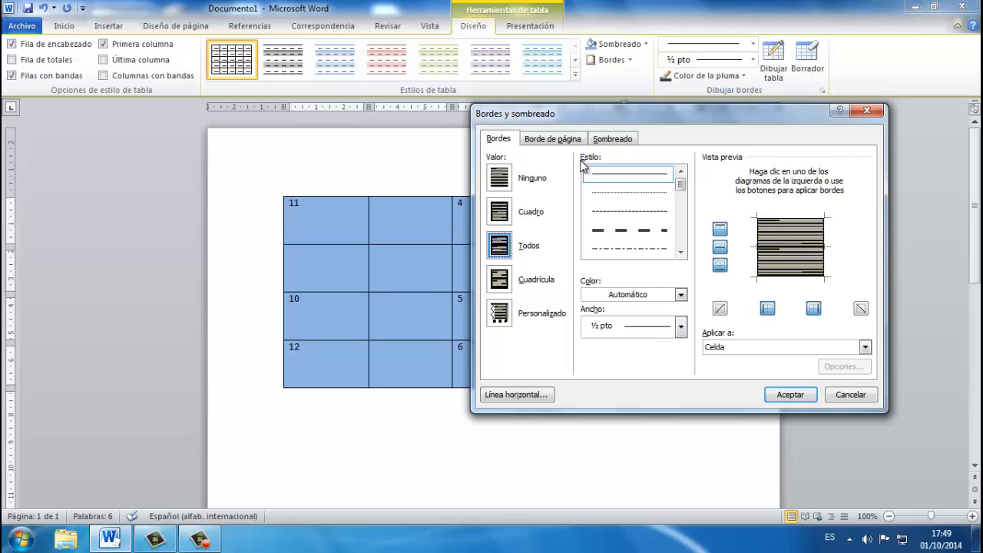
click(611, 139)
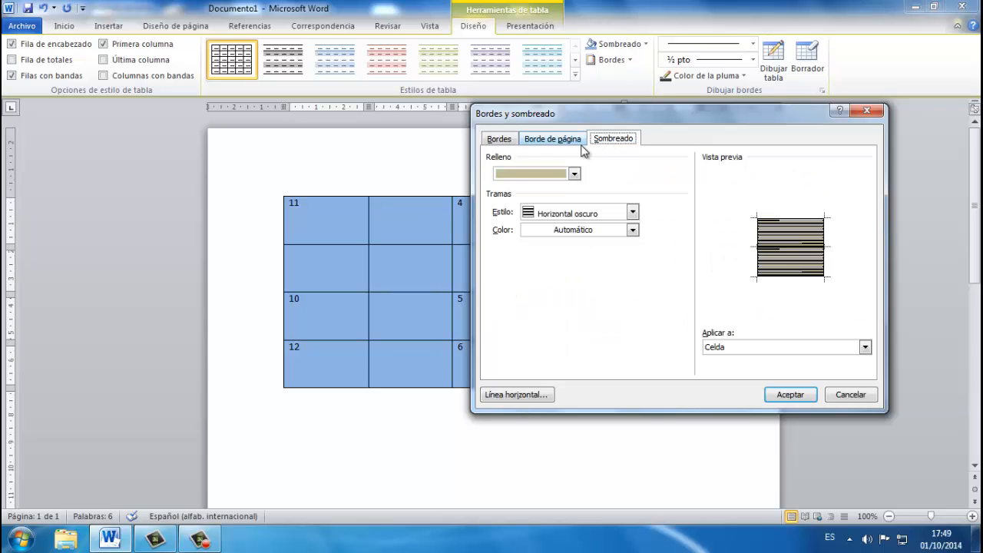
click(633, 212)
drag(634, 281, 637, 302)
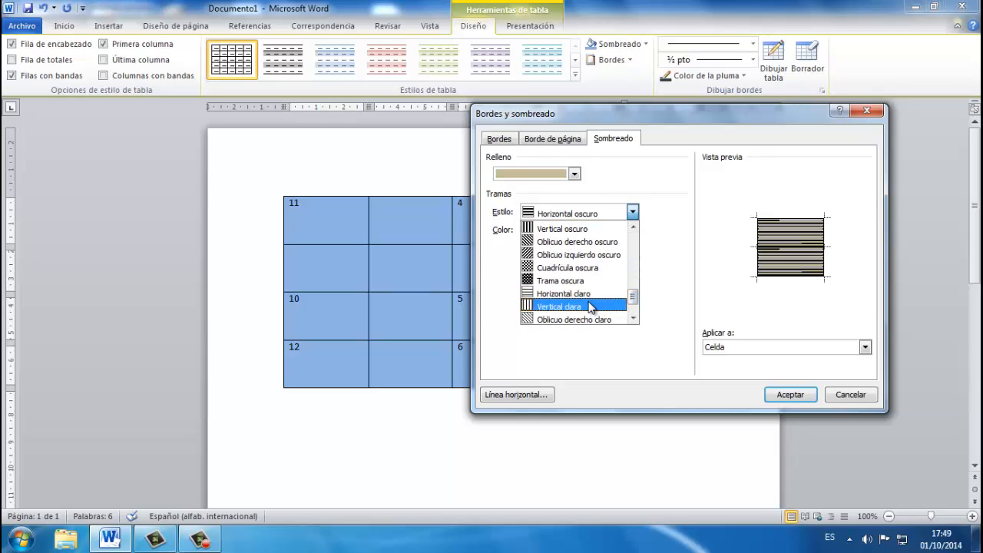
click(559, 306)
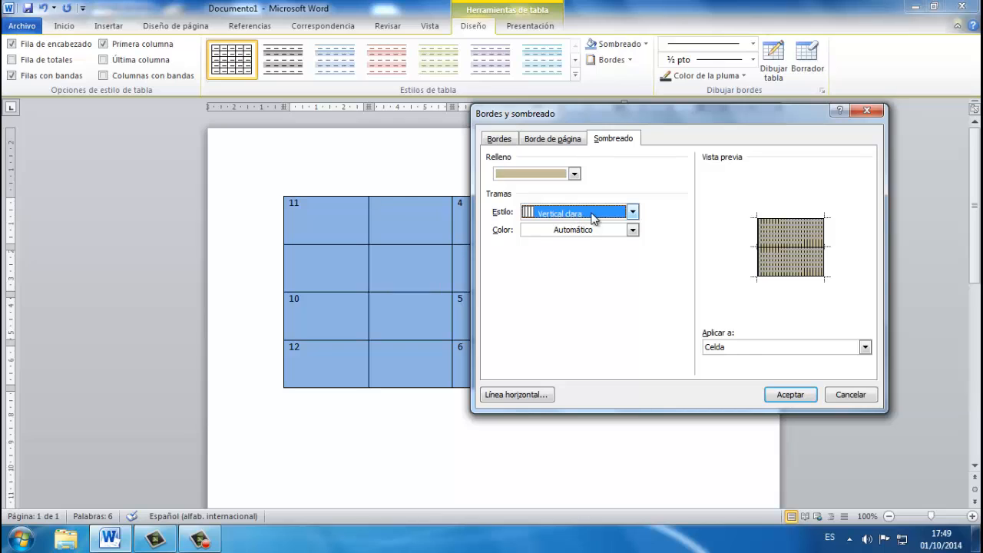
click(633, 232)
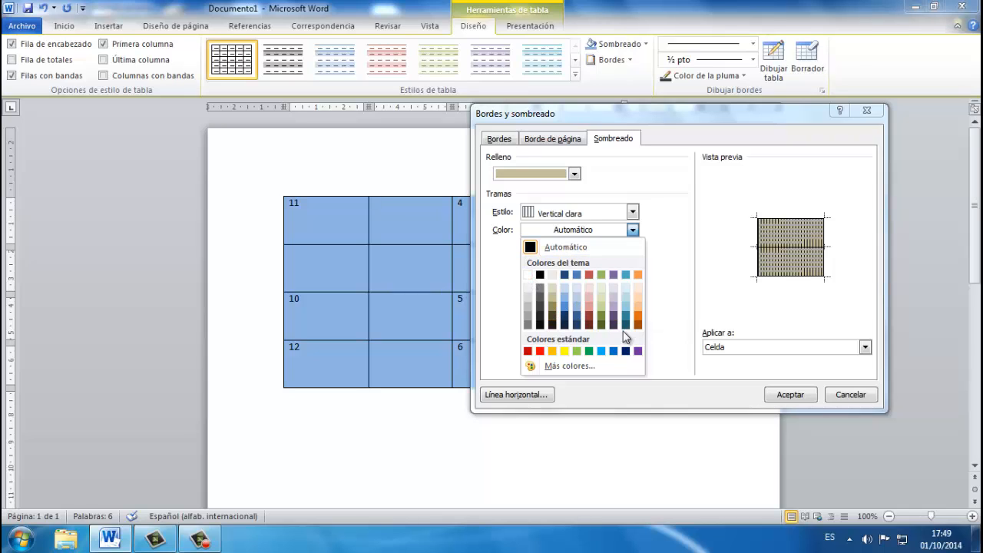
click(529, 351)
click(787, 395)
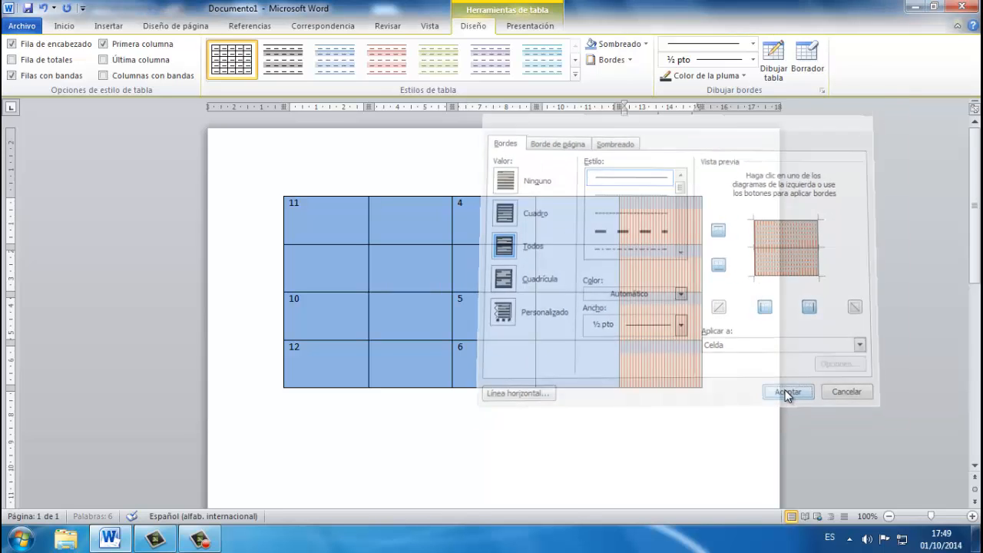
click(636, 427)
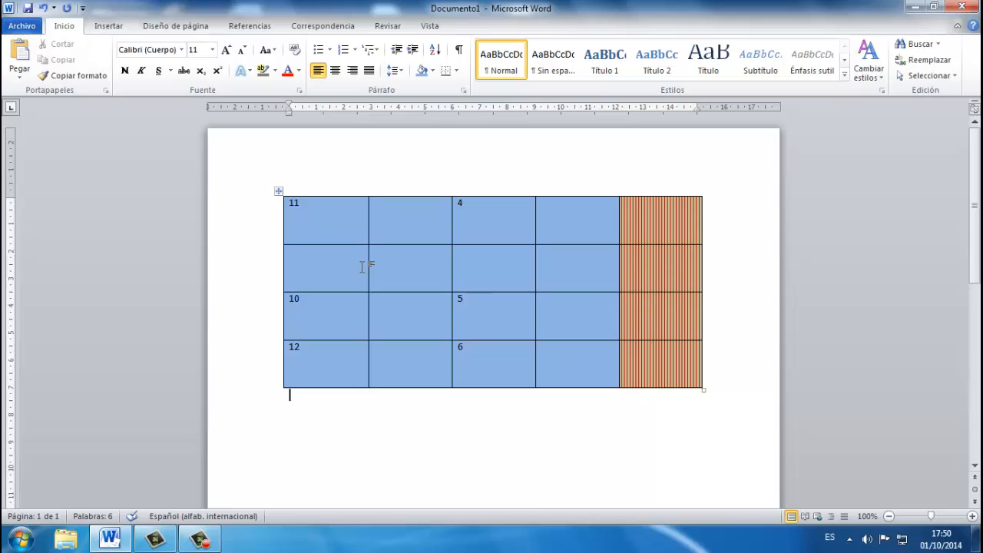
Step: Undo all the shading colour and pattern changes made to the table's cells
key(ctrl+z)
key(ctrl+z)
key(ctrl+z)
key(ctrl+z)
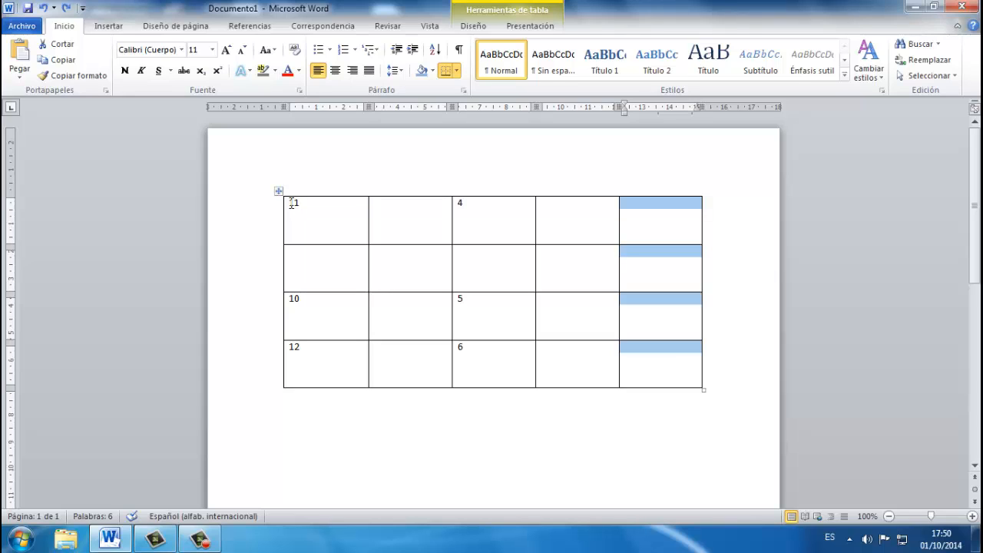
click(362, 308)
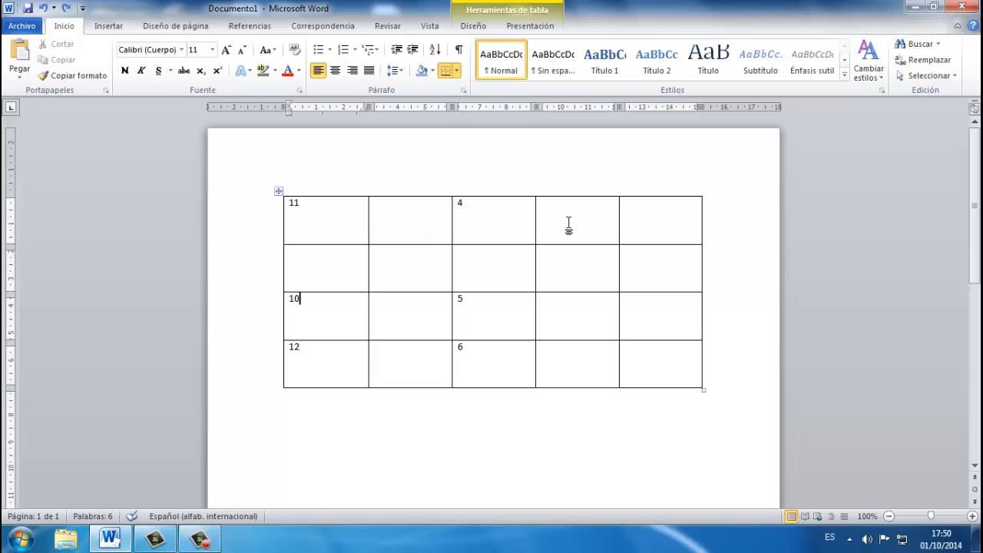
click(565, 217)
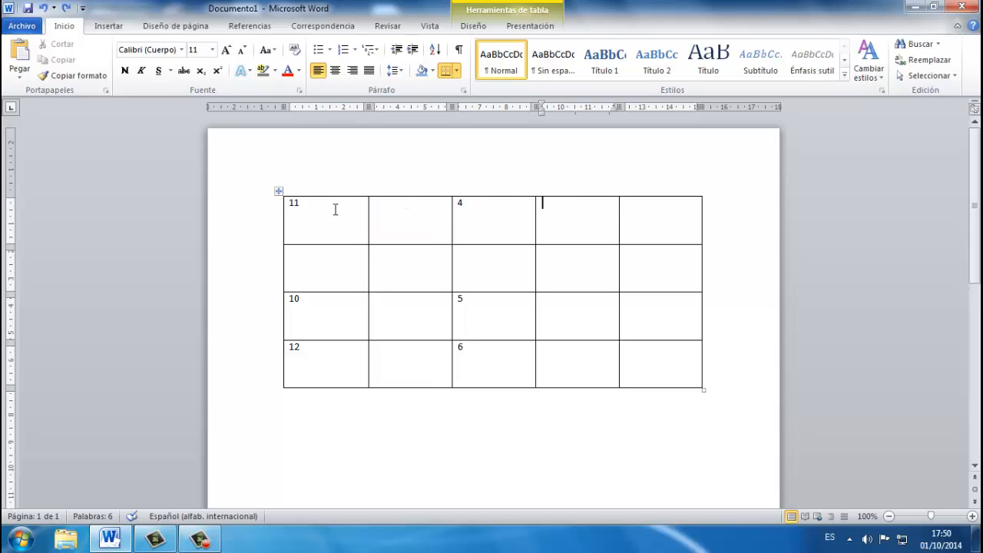
Step: Enter 23 in the second cell of the table's first row
click(409, 207)
click(480, 28)
click(531, 28)
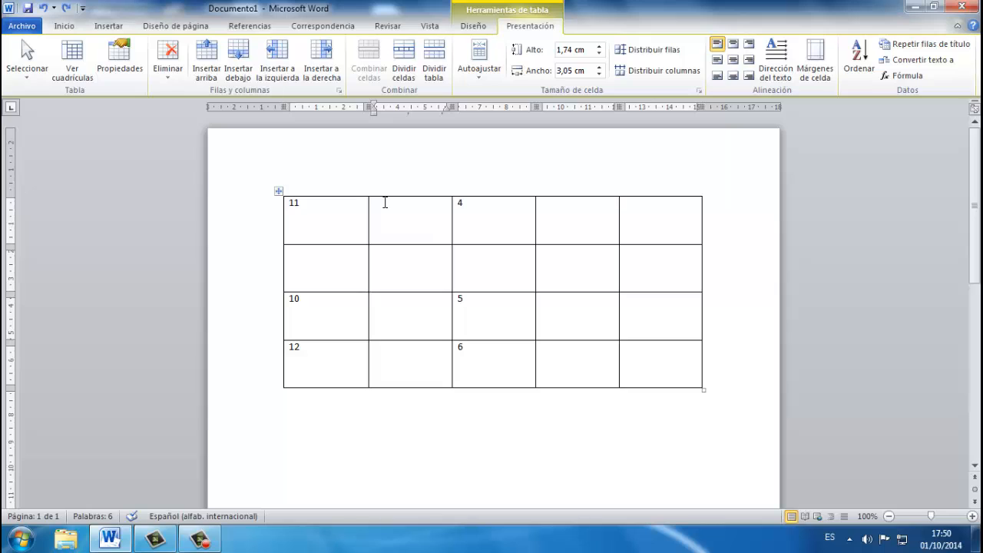
text(23)
click(489, 202)
Step: Start a formula in the first row's fourth cell and move the formula dialog clear of the row's numbers
click(587, 206)
click(907, 75)
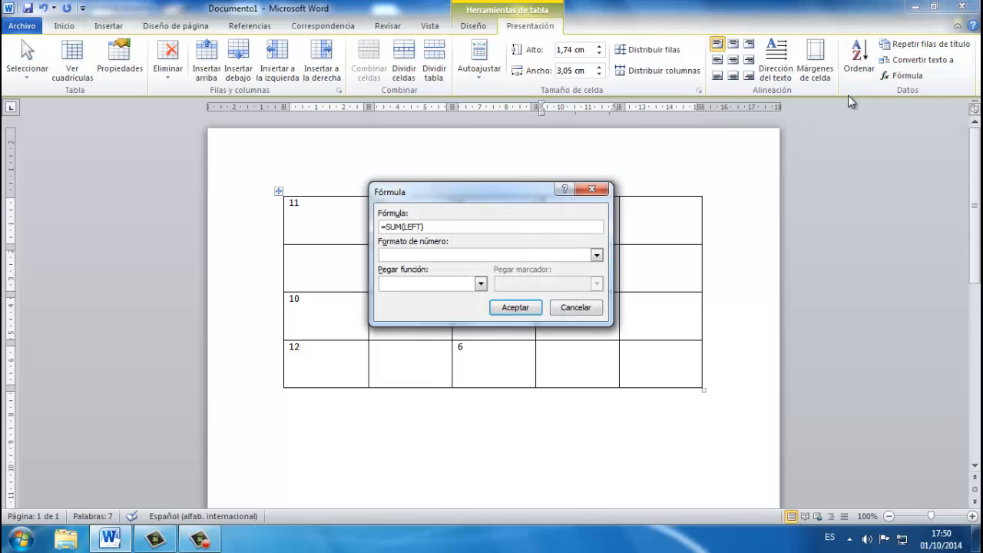
drag(528, 185, 585, 100)
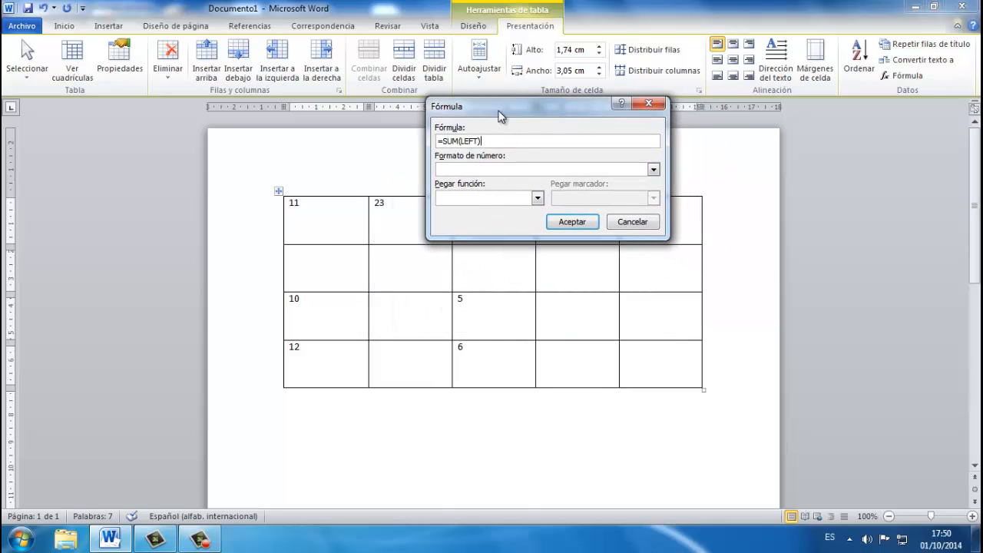
drag(500, 112, 650, 163)
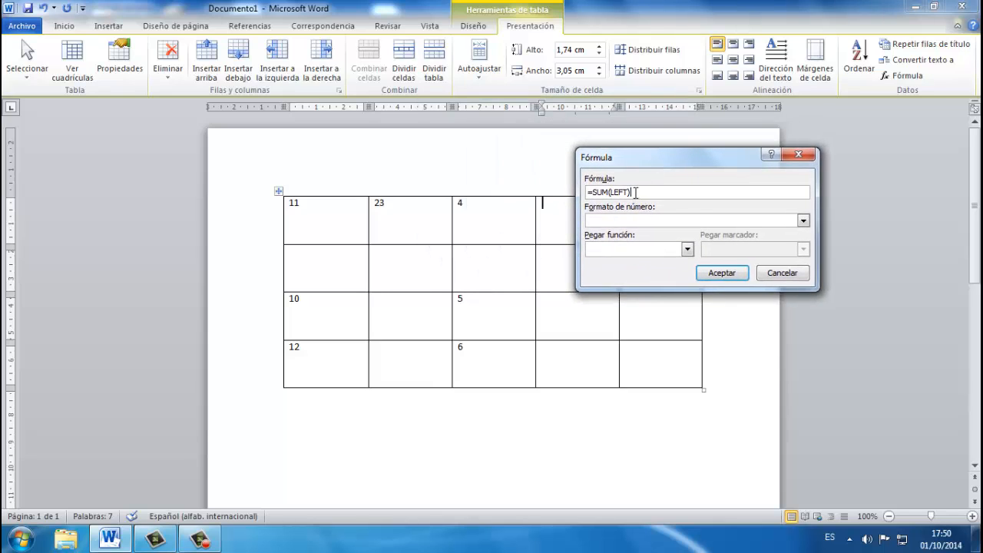
drag(603, 192, 646, 192)
click(644, 192)
Step: Look through the functions that can be pasted into the formula
click(688, 249)
mouse_move(688, 266)
mouse_down()
mouse_move(691, 318)
mouse_move(687, 267)
mouse_up()
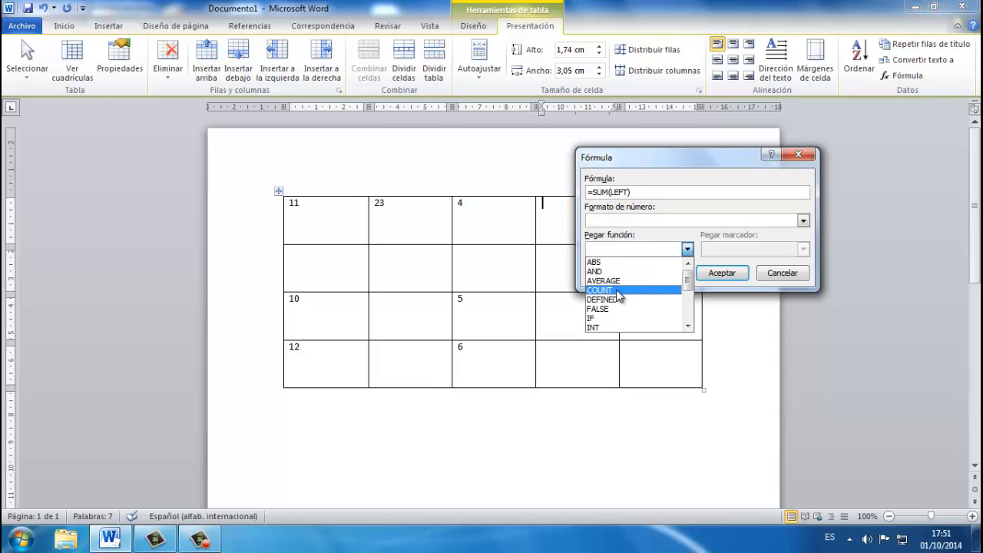
scroll(631, 311, down, 1)
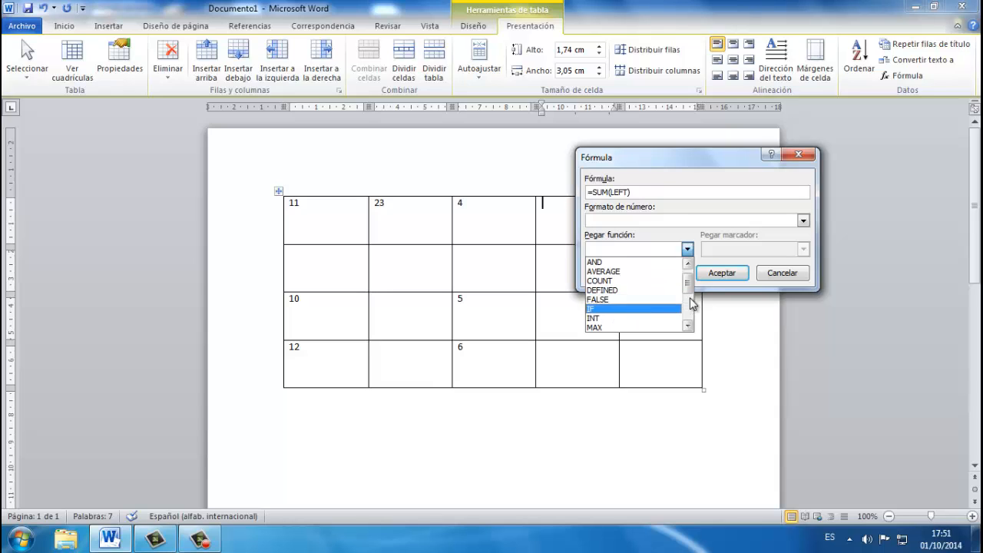
scroll(691, 304, down, 3)
scroll(692, 307, up, 4)
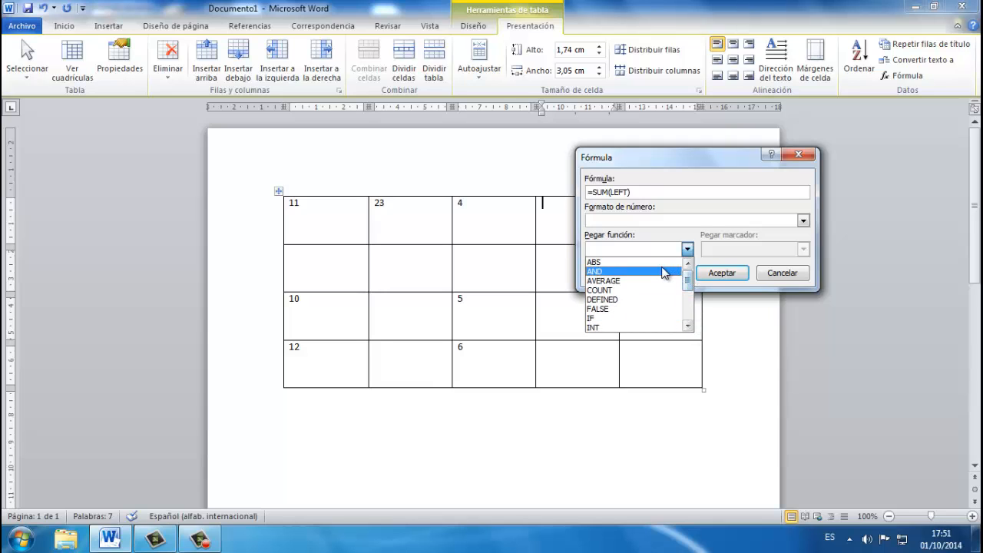
drag(687, 279, 689, 307)
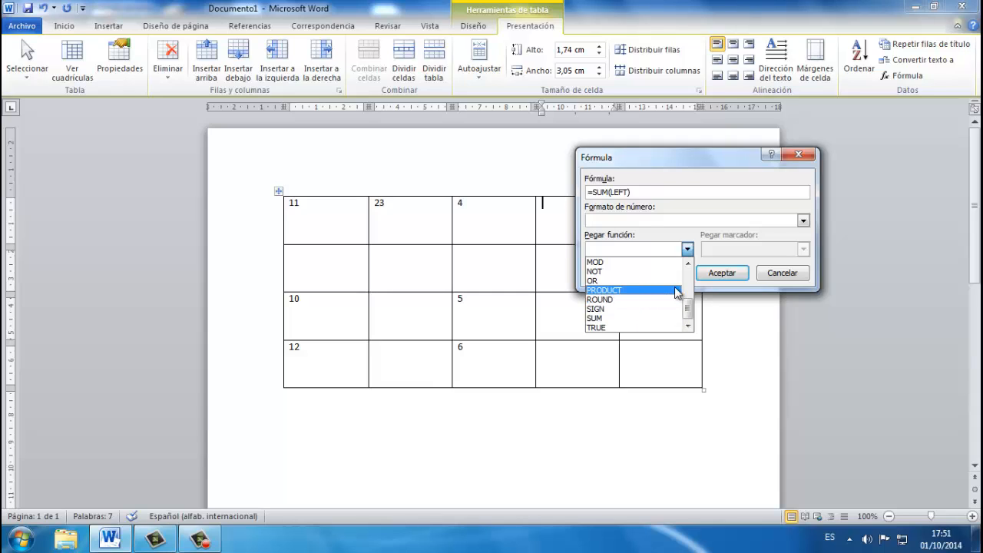
scroll(692, 305, up, 1)
drag(692, 305, 680, 255)
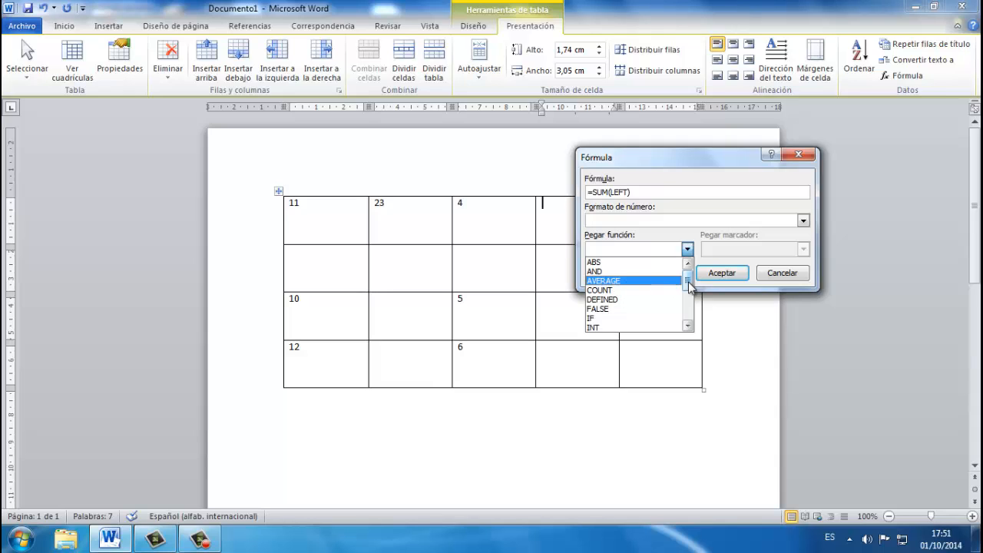
drag(689, 286, 691, 309)
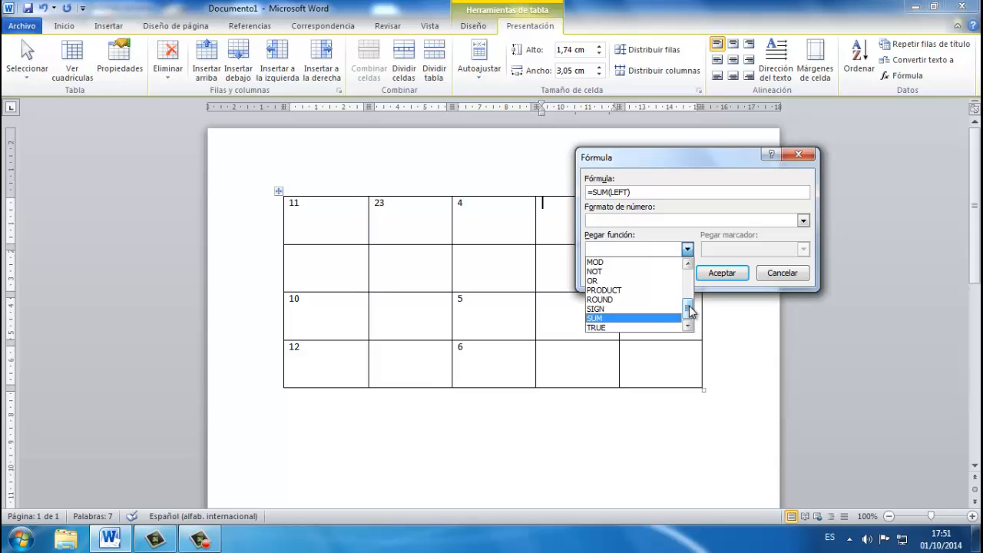
Step: Try pasting the SUM function after the existing formula expression
click(647, 317)
drag(653, 191, 636, 195)
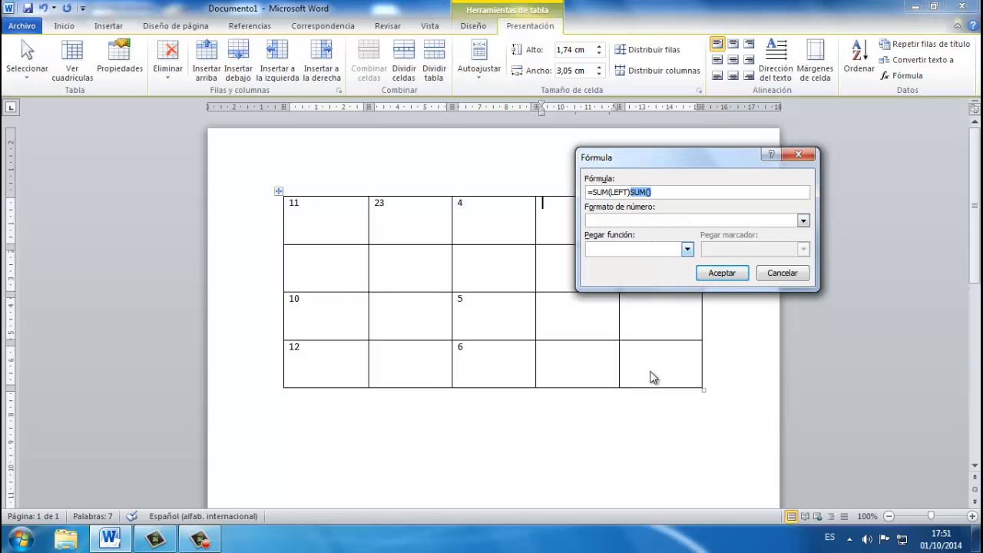
key(BackSpace)
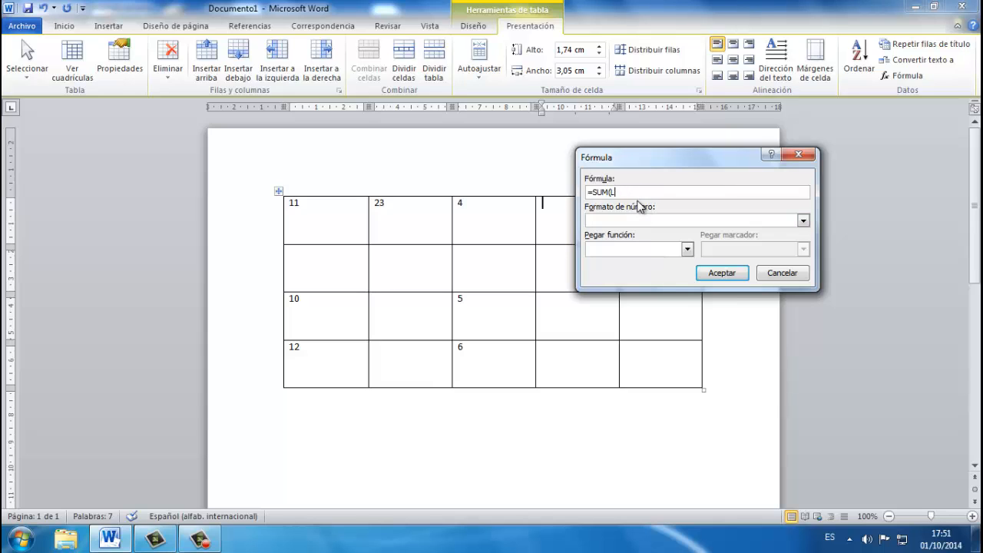
Step: Clear the formula and write it again as =SUM(LEFT)
key(BackSpace)
key(BackSpace)
key(BackSpace)
key(BackSpace)
key(BackSpace)
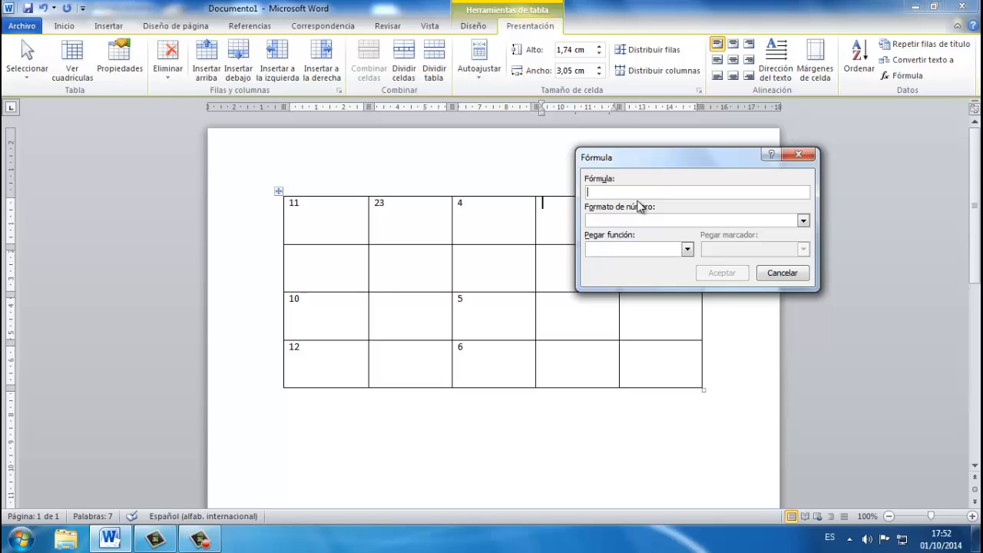
text(SU)
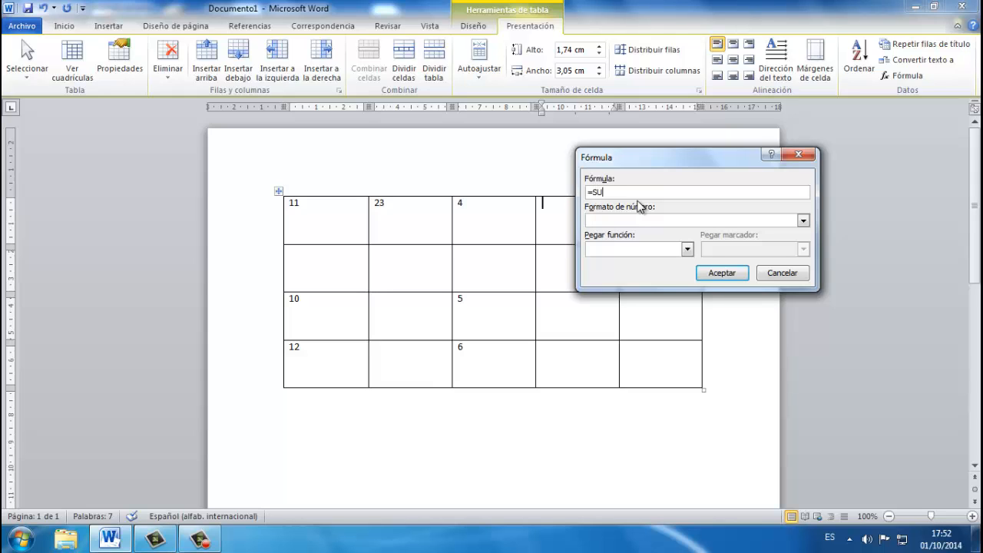
text(M(LEFT)
Step: Set the formula's number format to #.##0,00 €;(#.##0,00 €) and insert the sum in the cell
click(803, 221)
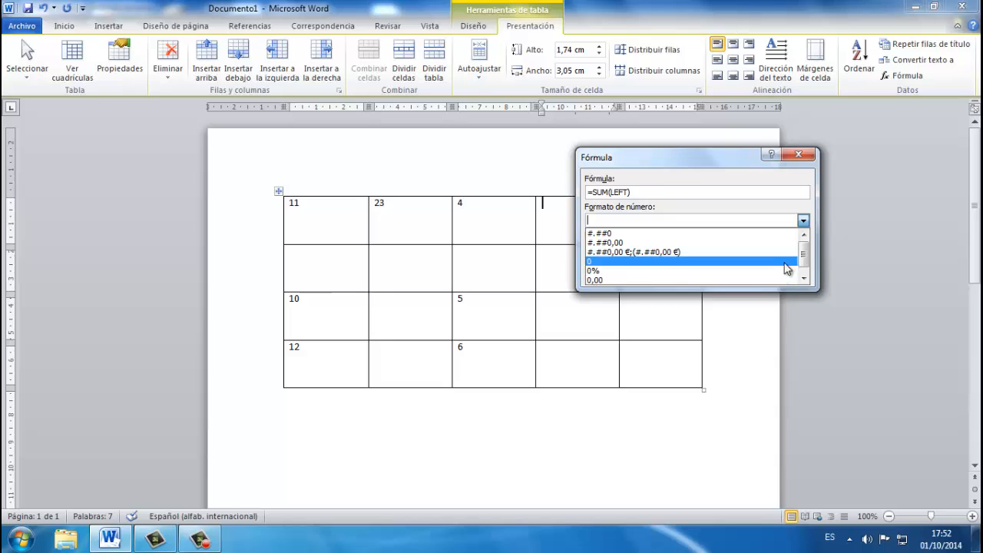
drag(803, 254, 804, 258)
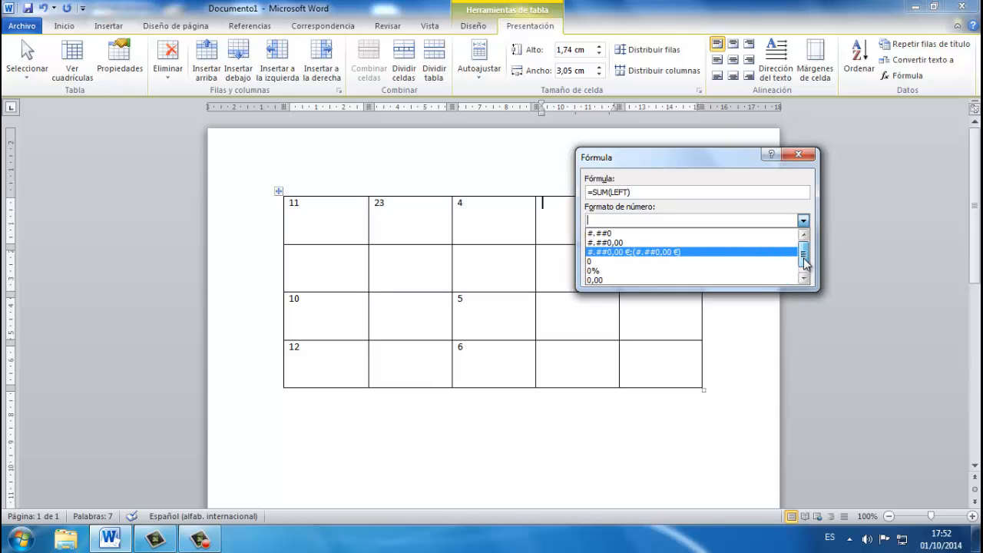
click(636, 253)
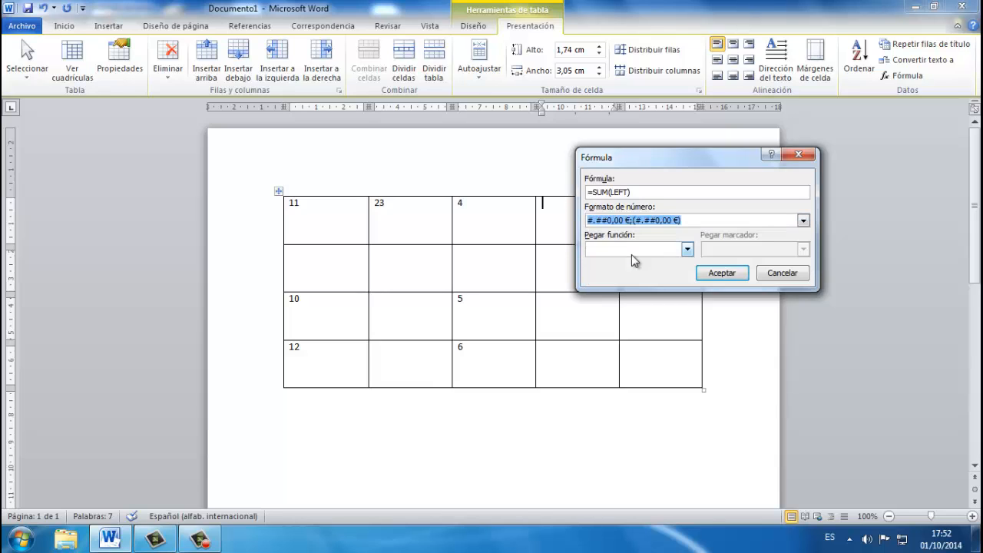
click(734, 280)
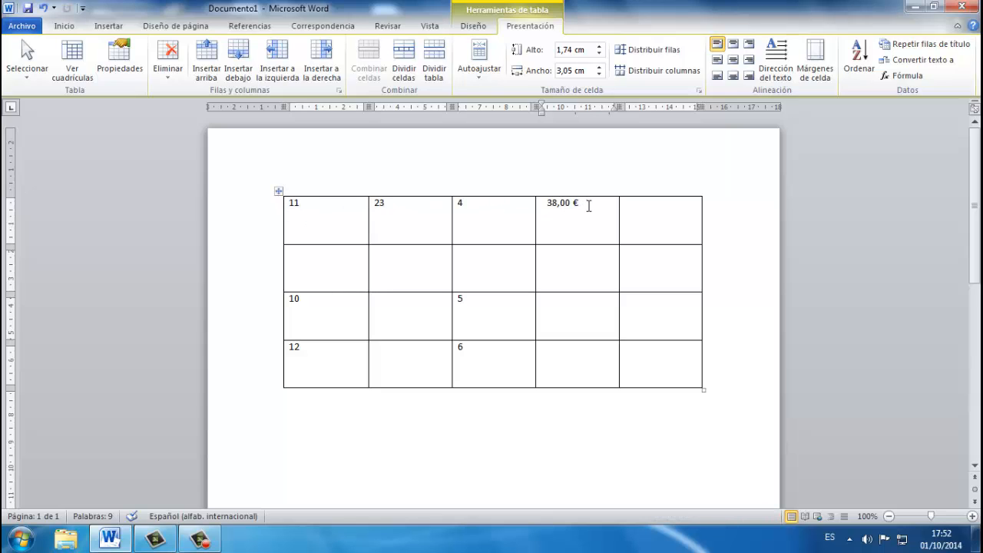
click(560, 204)
click(576, 261)
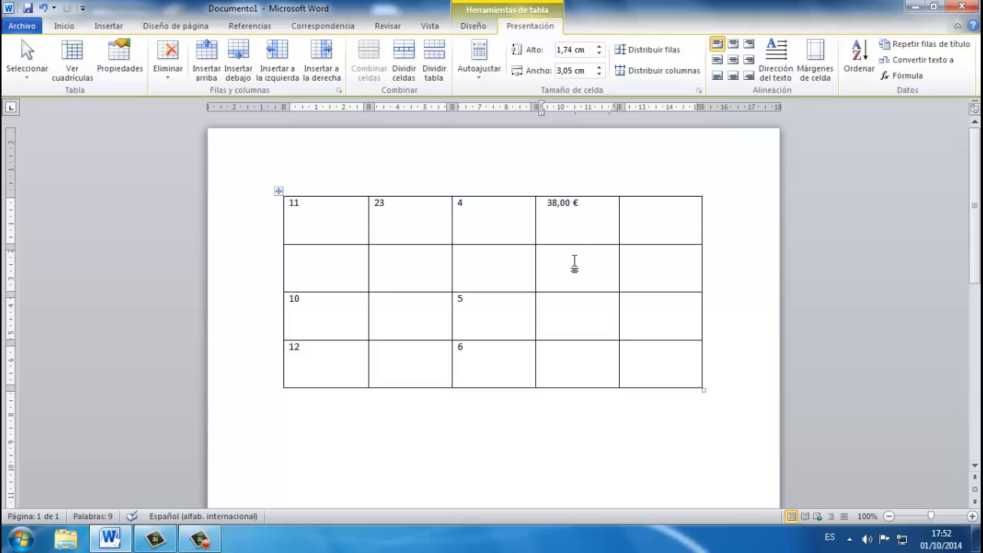
click(554, 203)
drag(463, 204, 474, 208)
click(554, 206)
click(585, 315)
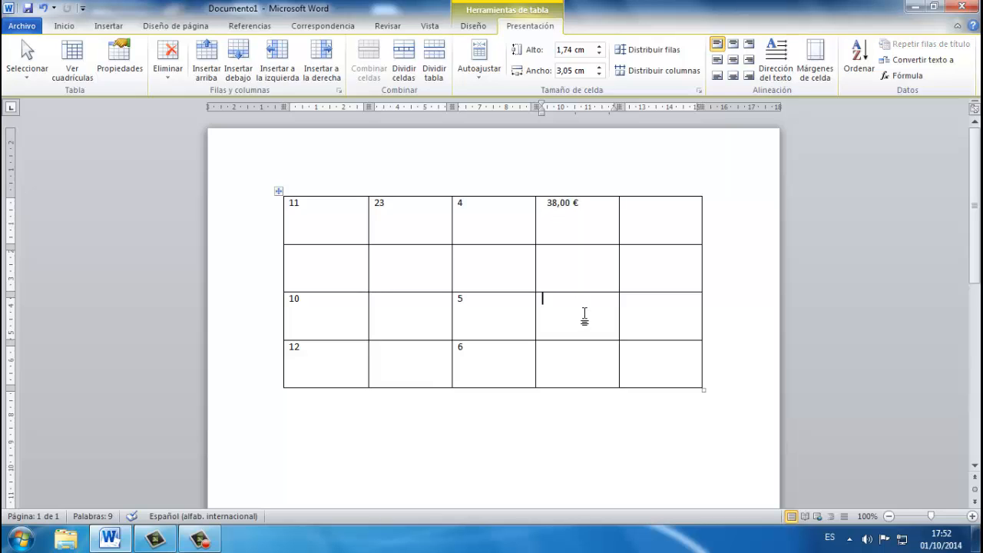